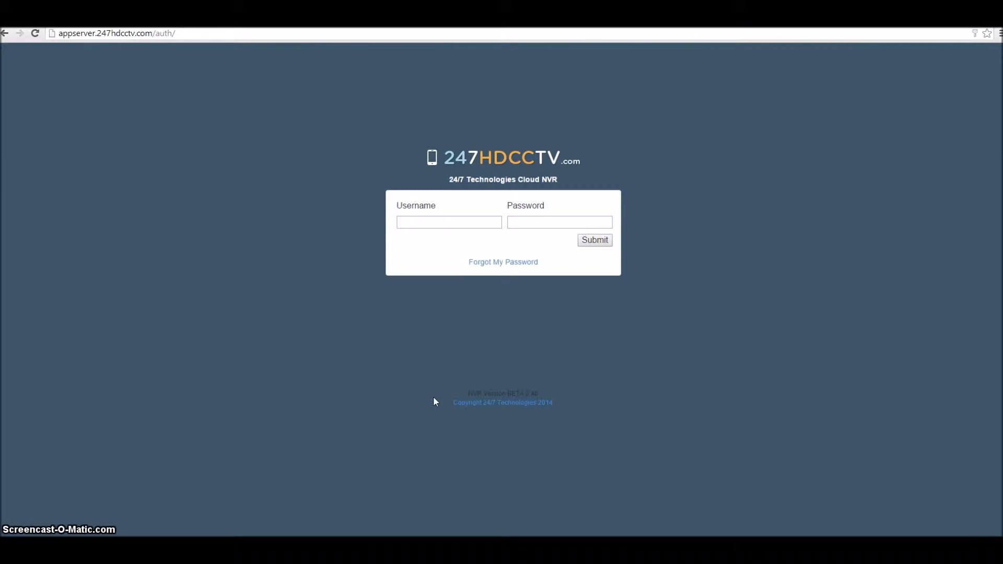
Sign in to the Cloud NVR with the administrator username and password
{"action": "left_click", "coordinate": [417, 226]}
{"action": "type", "text": "adrian"}
{"action": "key", "text": "Tab"}
{"action": "type", "text": "•••••••••"}
{"action": "key", "text": "Return"}
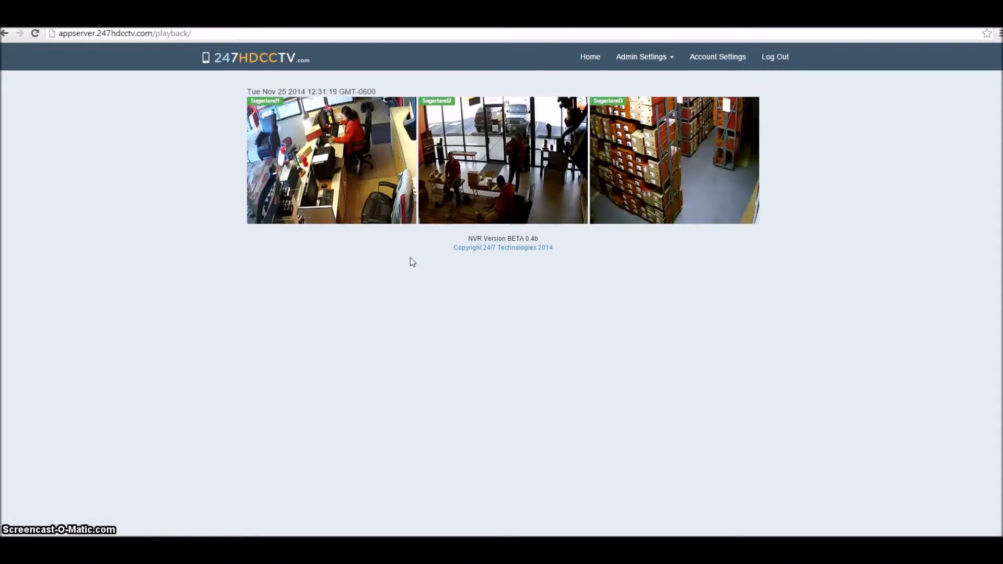
On the Groups admin page, add group 'demo' with 14 days of storage
{"action": "left_click", "coordinate": [672, 62]}
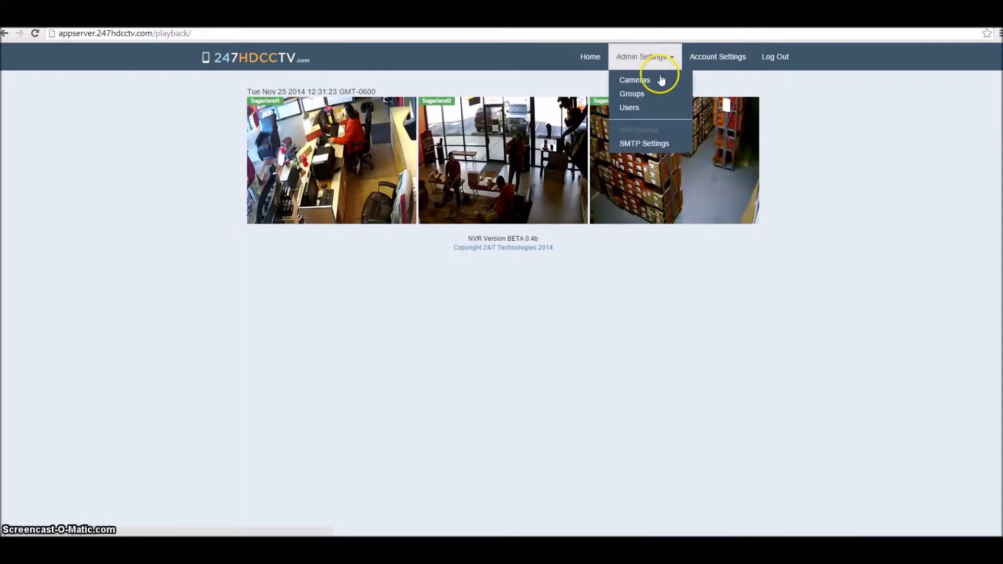
{"action": "left_click", "coordinate": [641, 99]}
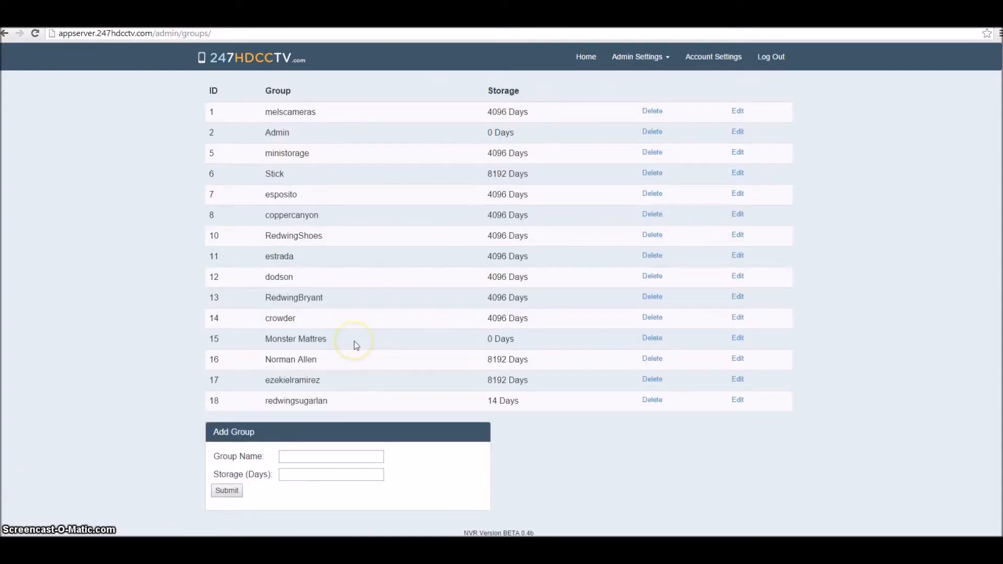
{"action": "left_click", "coordinate": [349, 455]}
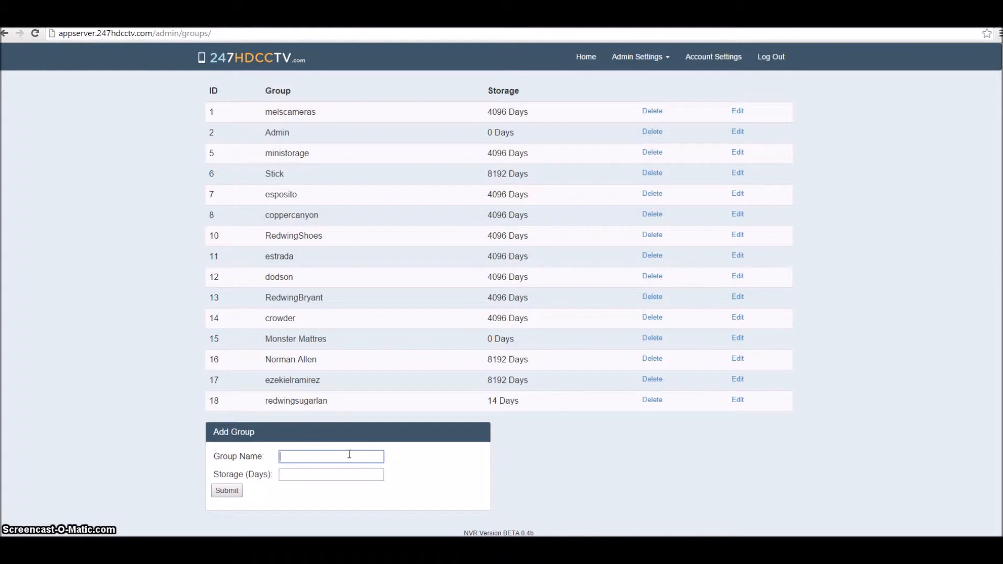
{"action": "type", "text": "demo"}
{"action": "key", "text": "Tab"}
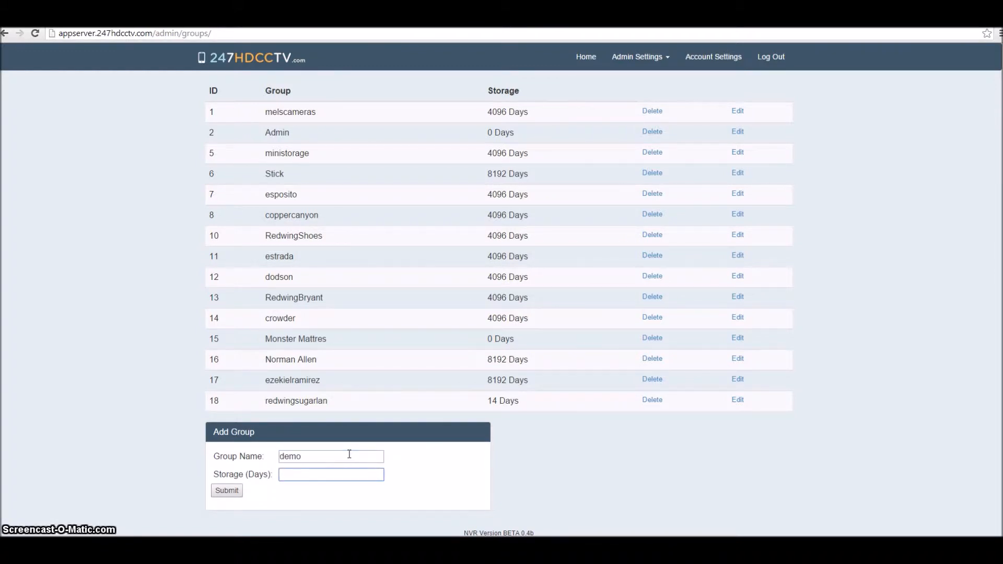
{"action": "type", "text": "14"}
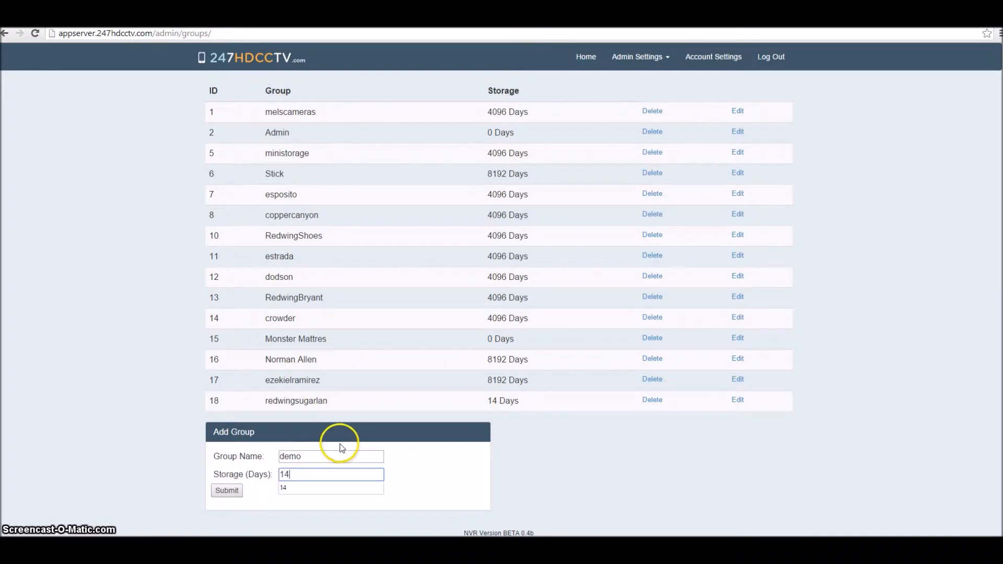
{"action": "left_click", "coordinate": [224, 456]}
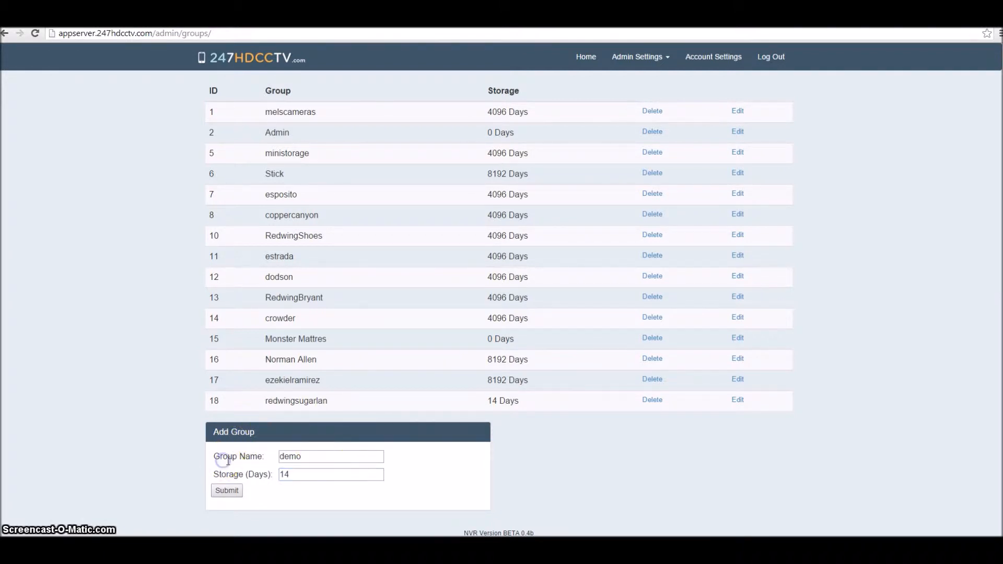
{"action": "left_click", "coordinate": [227, 491]}
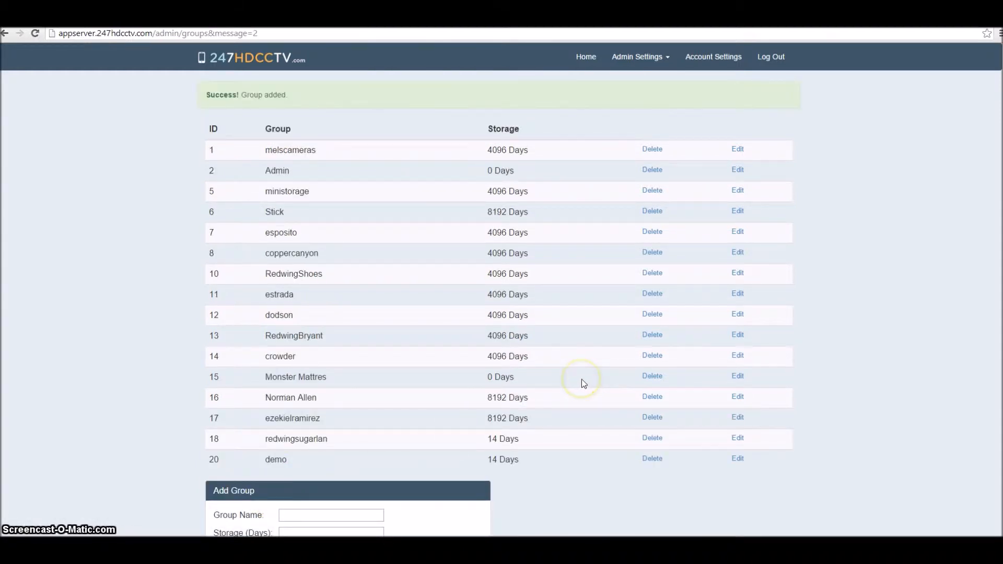
Go to the Cameras admin page and start an Add Camera entry named demo
{"action": "left_click", "coordinate": [666, 59]}
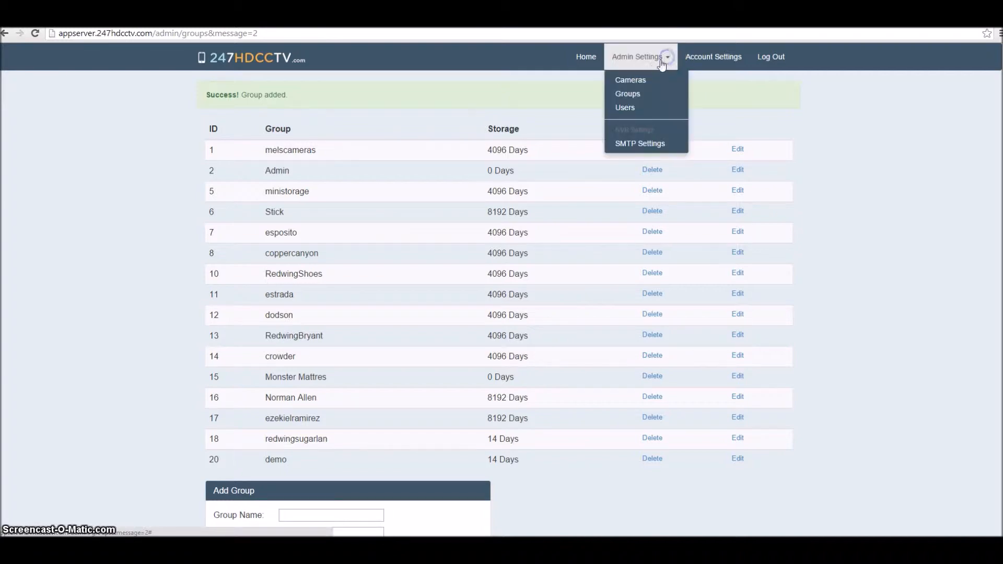
{"action": "left_click", "coordinate": [633, 80]}
{"action": "scroll", "coordinate": [512, 184], "scroll_direction": "down", "scroll_amount": 15}
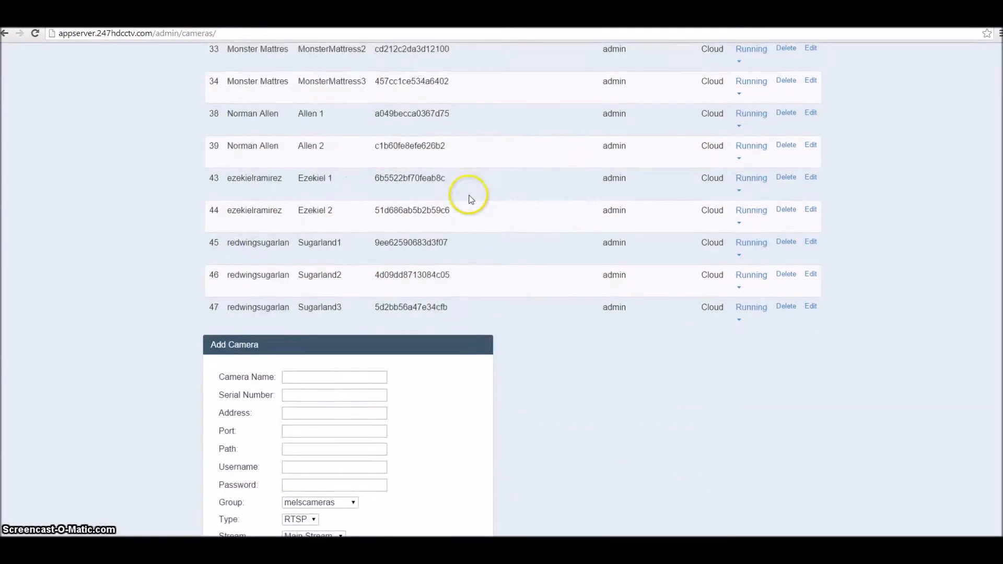
{"action": "left_click", "coordinate": [334, 275]}
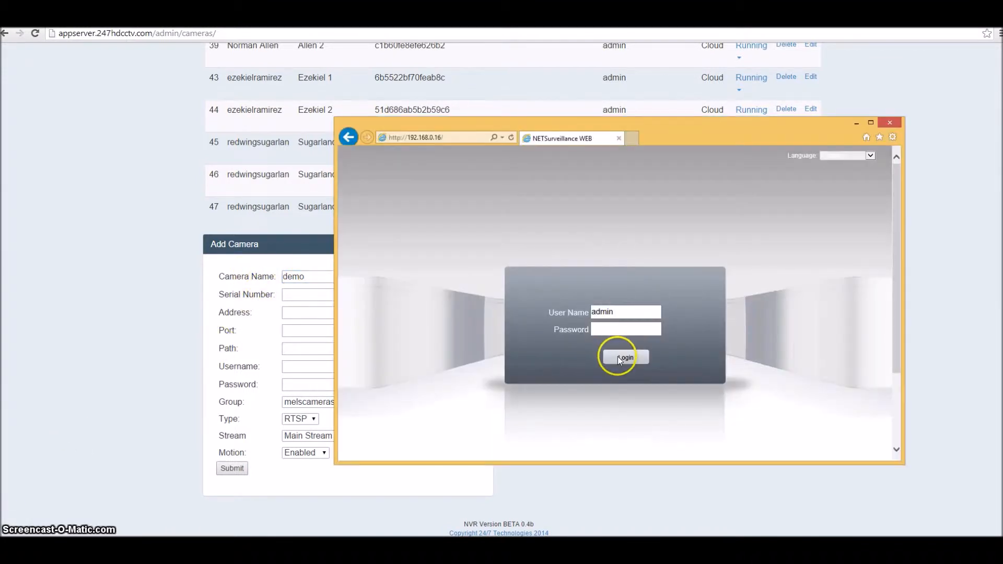
Log in to the camera's web interface and open DeviceCfg > Info > Version
{"action": "left_click", "coordinate": [619, 357]}
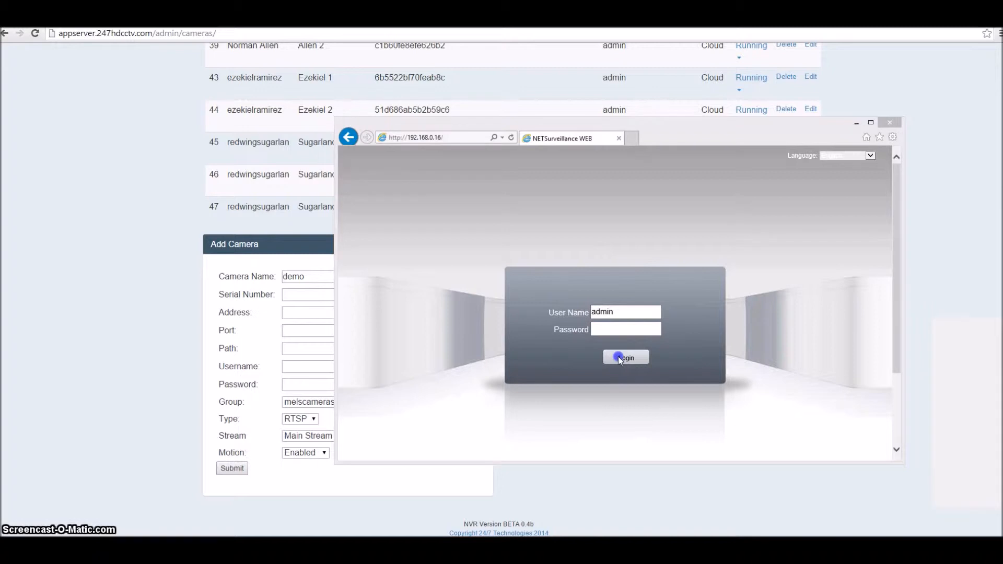
{"action": "left_click", "coordinate": [647, 319]}
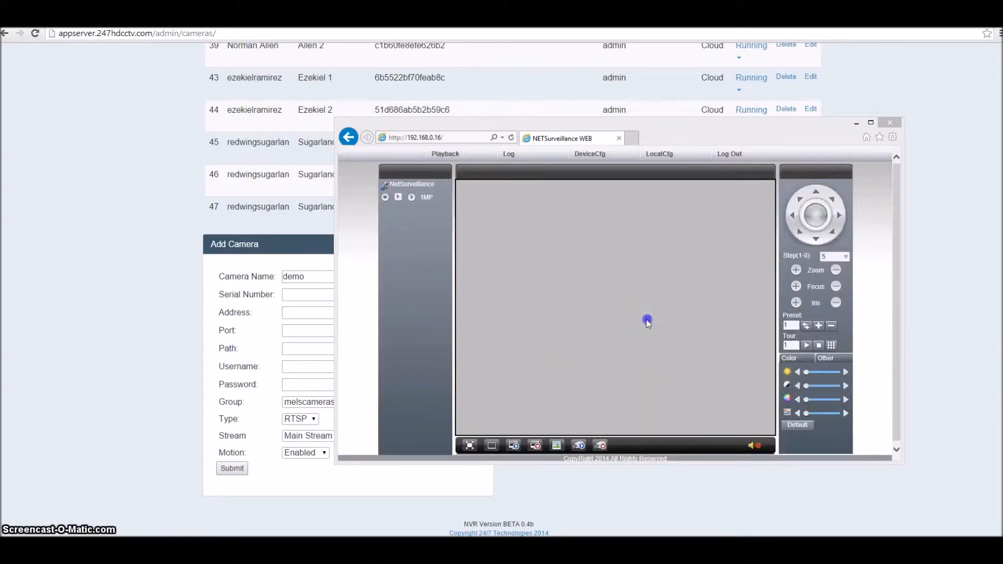
{"action": "left_click", "coordinate": [587, 154]}
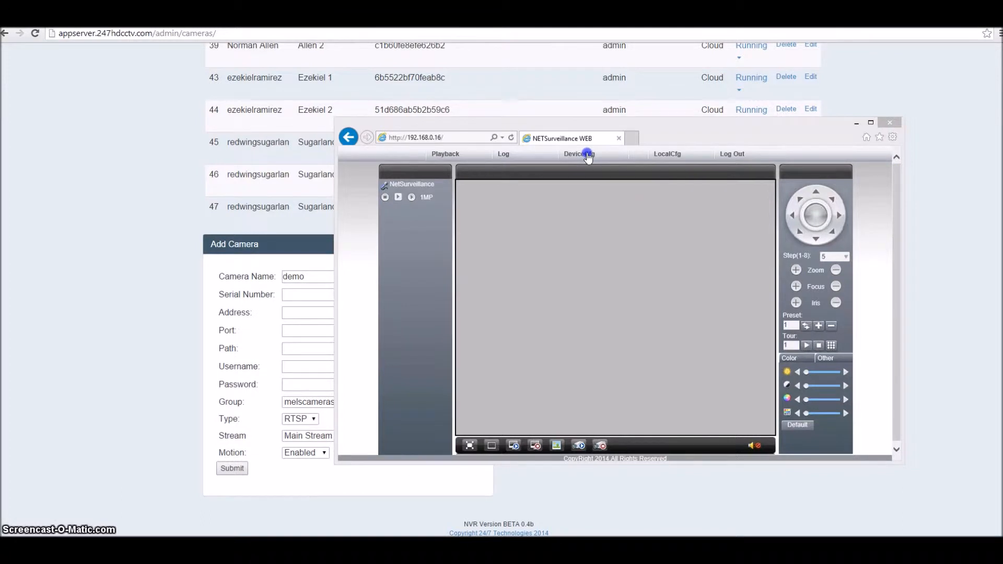
{"action": "left_click", "coordinate": [594, 409]}
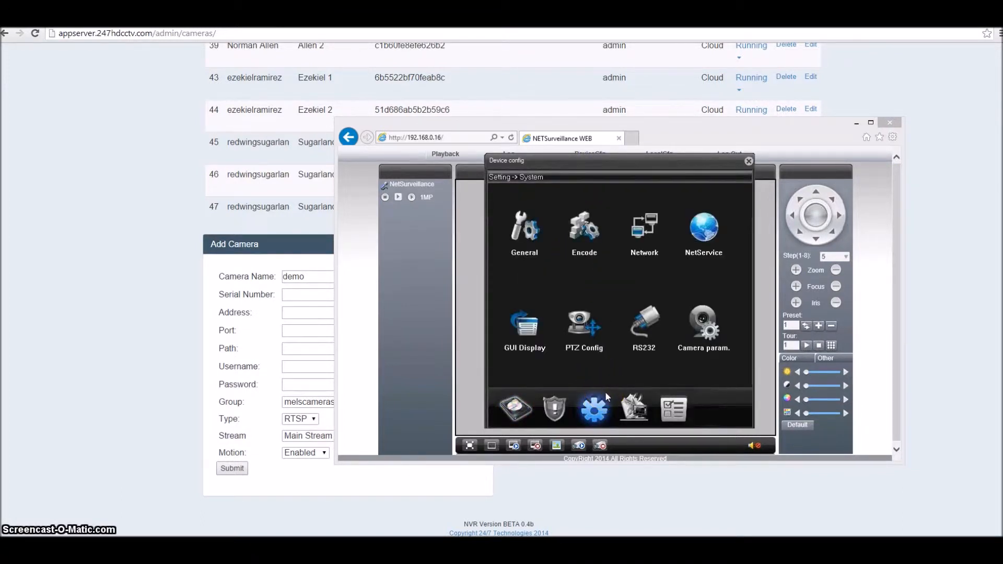
{"action": "left_click", "coordinate": [670, 405]}
{"action": "left_click", "coordinate": [697, 277]}
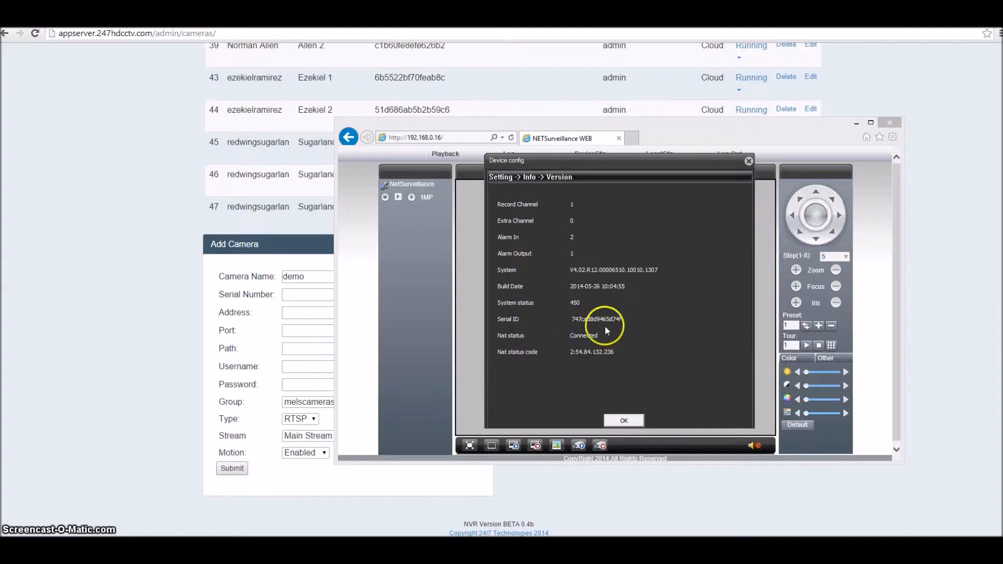
Copy the camera's Serial ID, then close the version dialog and the camera window
{"action": "left_click_drag", "start_coordinate": [622, 318], "coordinate": [579, 317]}
{"action": "right_click", "coordinate": [571, 316]}
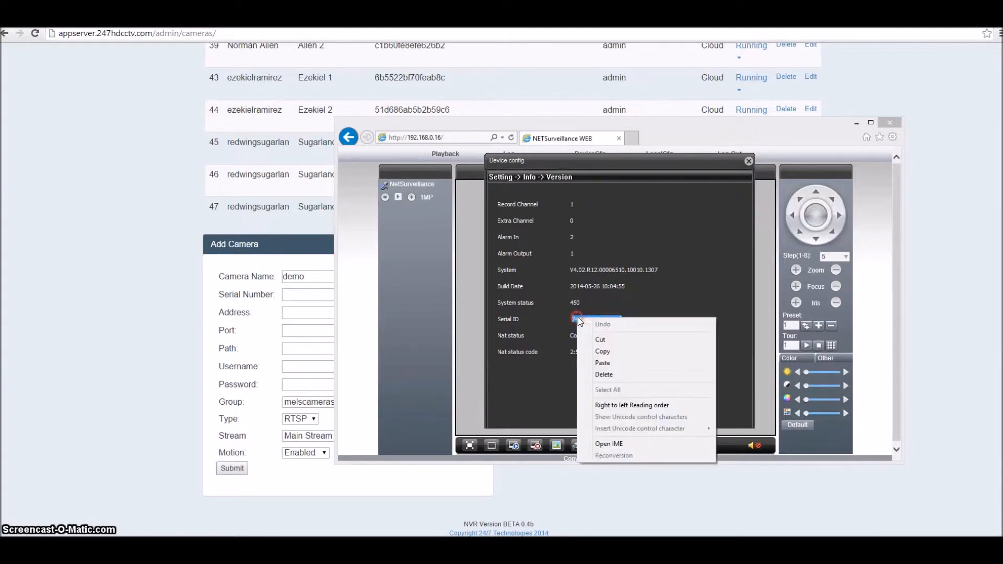
{"action": "left_click", "coordinate": [592, 349]}
{"action": "left_click", "coordinate": [623, 421]}
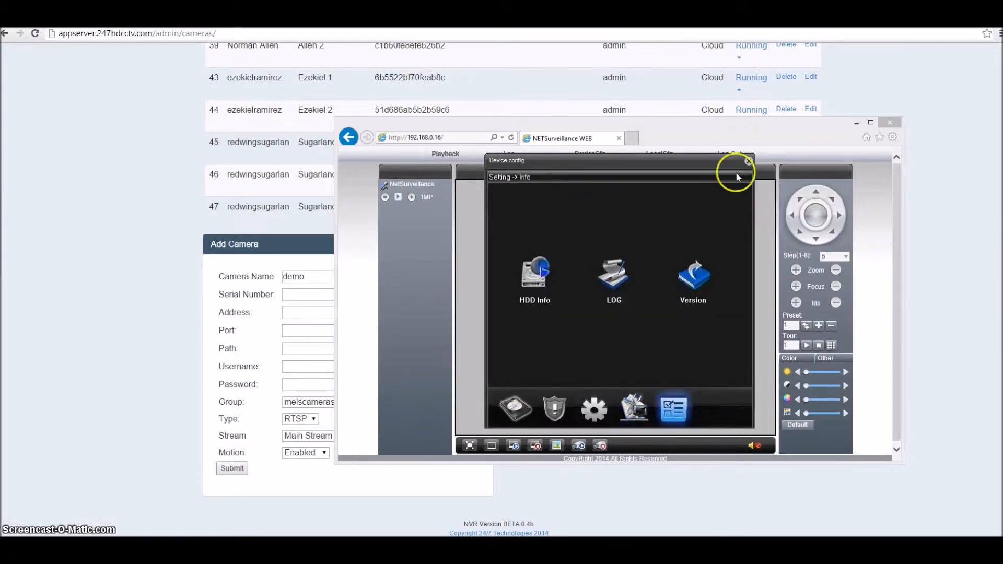
{"action": "left_click", "coordinate": [748, 161]}
{"action": "left_click", "coordinate": [888, 124]}
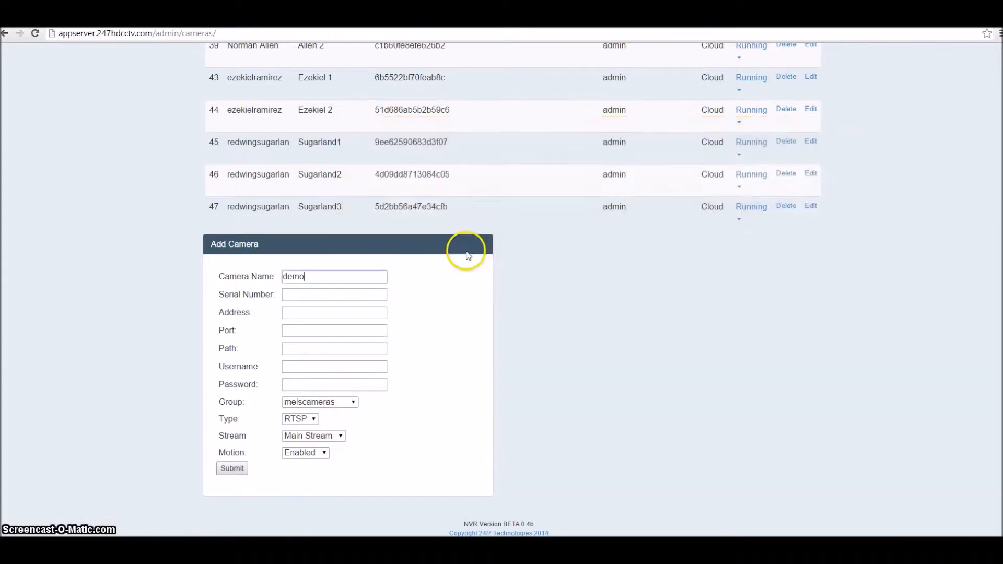
Paste the copied Serial ID into Serial Number and set username to admin
{"action": "right_click", "coordinate": [327, 294]}
{"action": "left_click", "coordinate": [351, 356]}
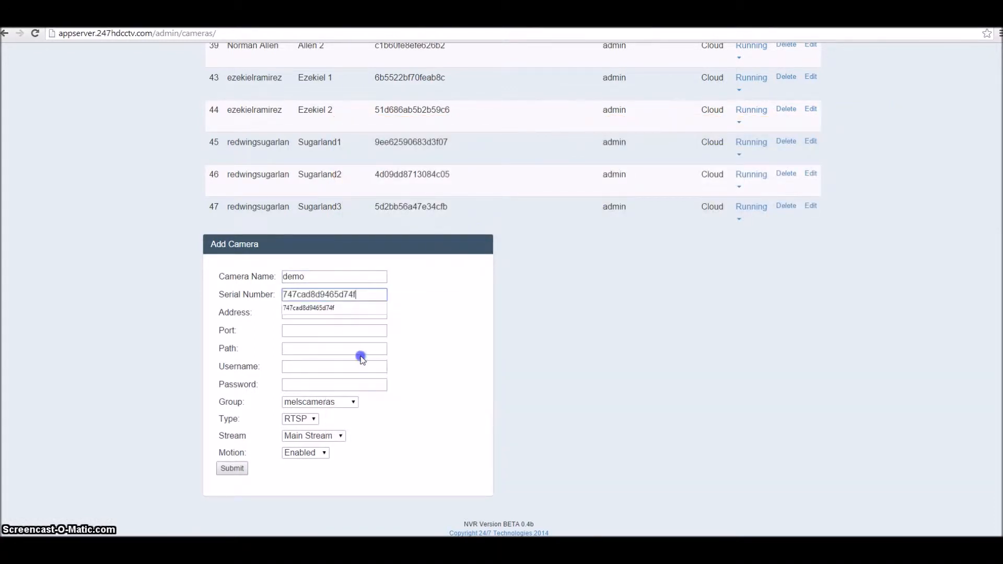
{"action": "left_click", "coordinate": [426, 333]}
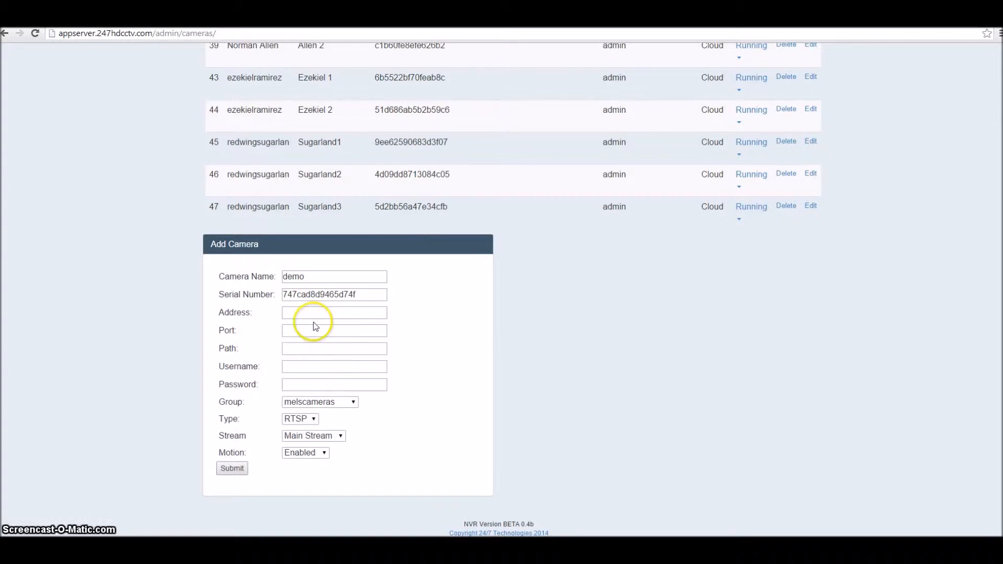
{"action": "left_click", "coordinate": [308, 366]}
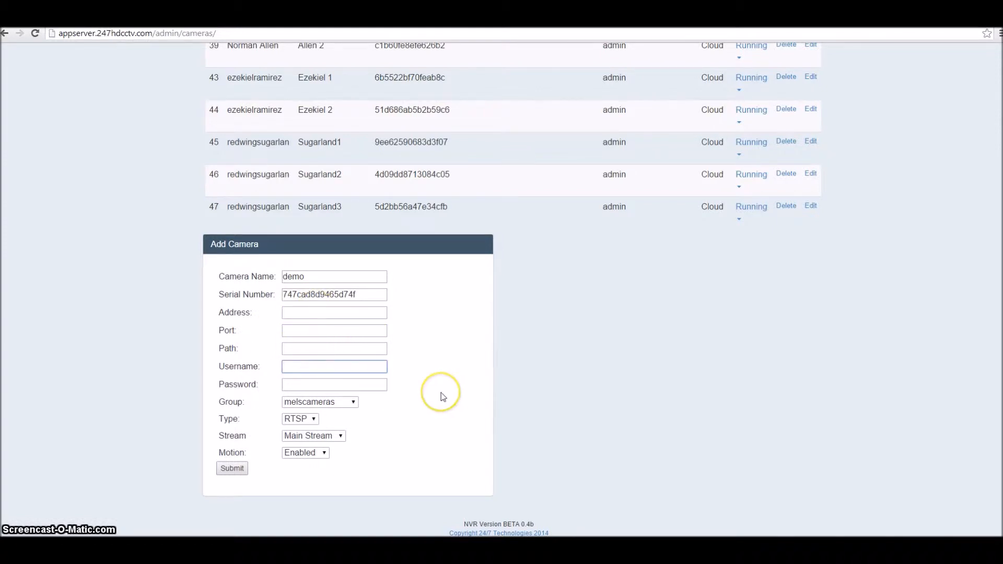
{"action": "type", "text": "admin"}
{"action": "left_click", "coordinate": [442, 391]}
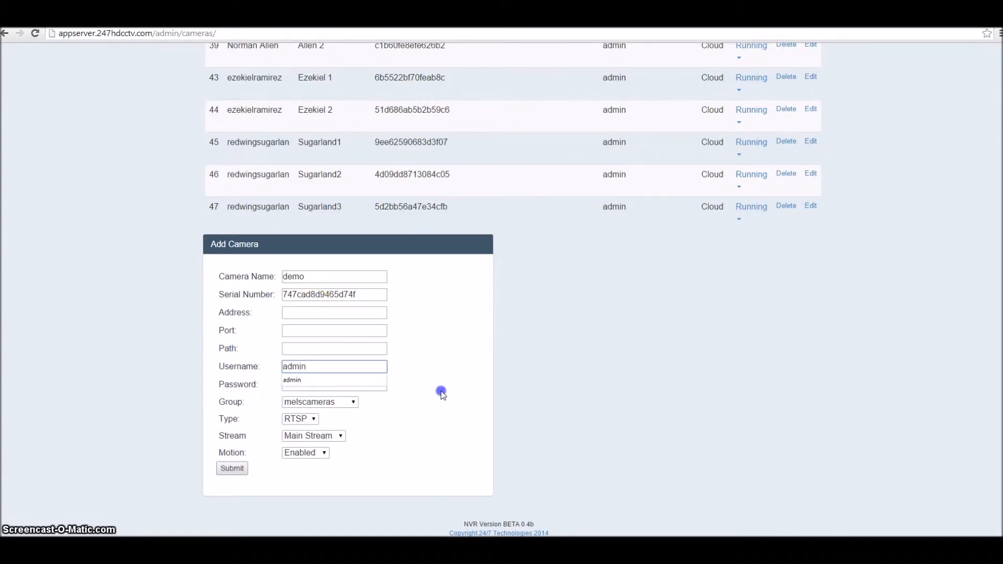
Set group demo, type Cloud, Extra Stream, motion Enabled, and save the camera
{"action": "left_click", "coordinate": [352, 401]}
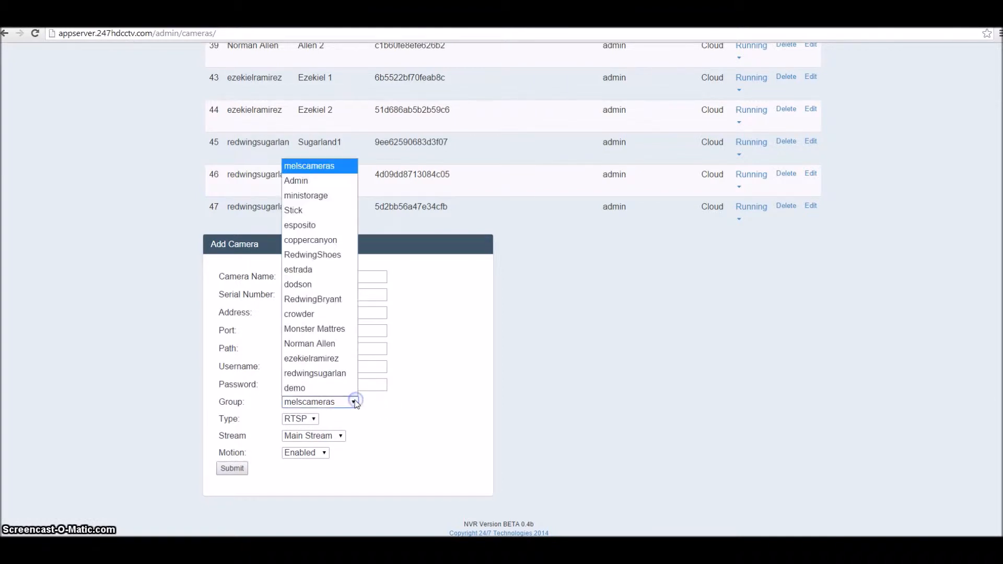
{"action": "left_click", "coordinate": [336, 388]}
{"action": "left_click", "coordinate": [311, 419]}
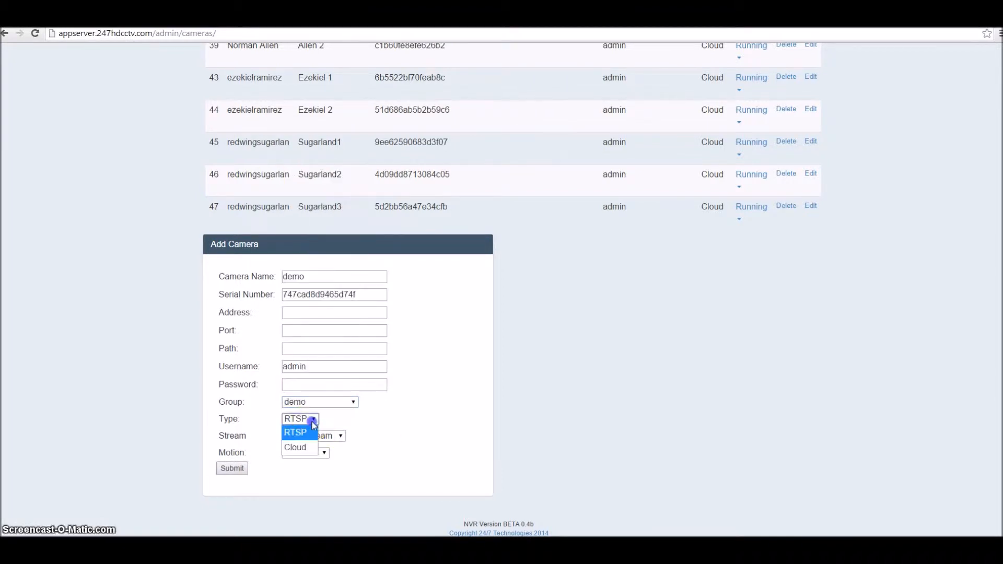
{"action": "left_click", "coordinate": [296, 447]}
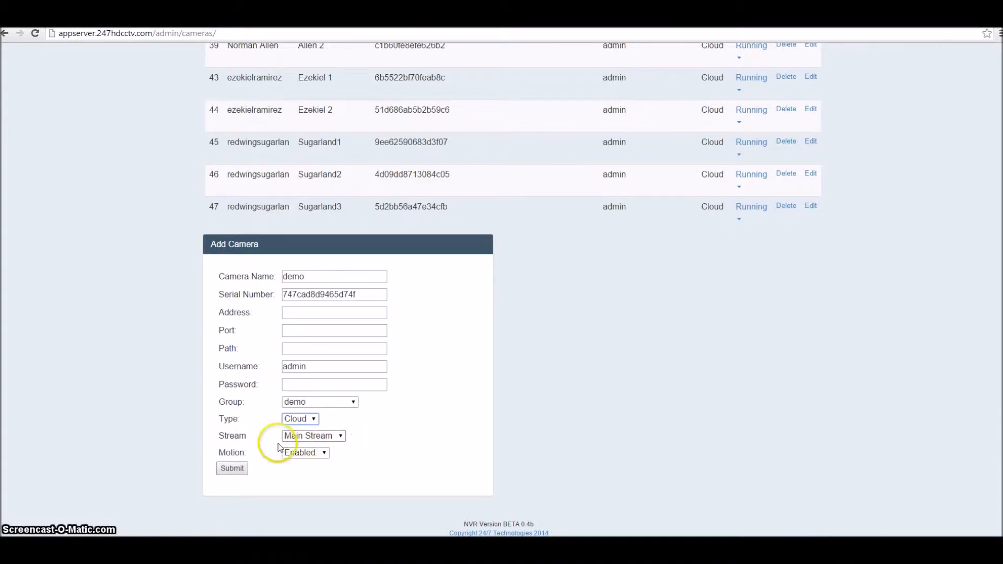
{"action": "left_click", "coordinate": [334, 441]}
{"action": "left_click", "coordinate": [328, 462]}
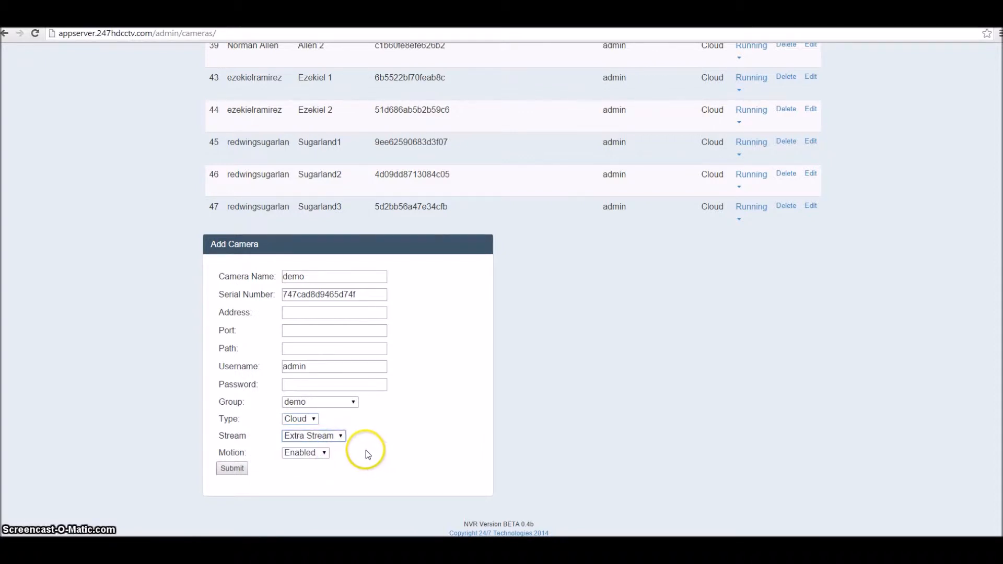
{"action": "left_click_drag", "start_coordinate": [216, 455], "coordinate": [258, 457]}
{"action": "left_click", "coordinate": [274, 456]}
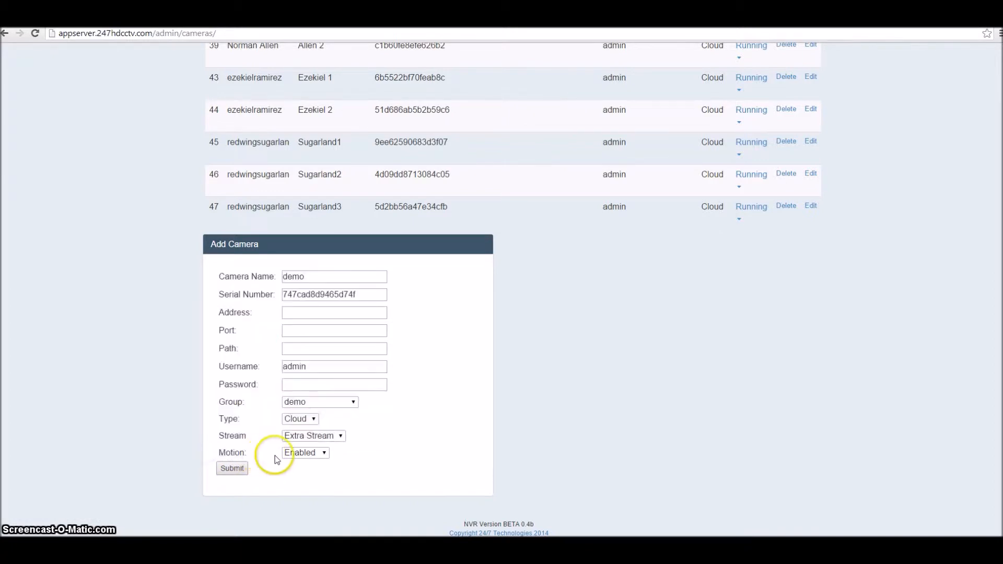
{"action": "left_click", "coordinate": [324, 456]}
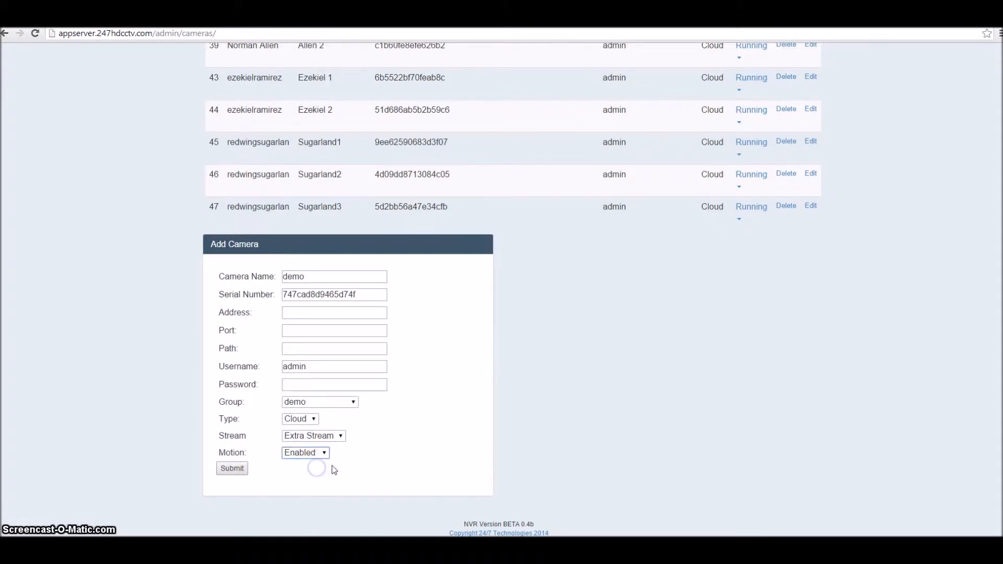
{"action": "left_click", "coordinate": [232, 467]}
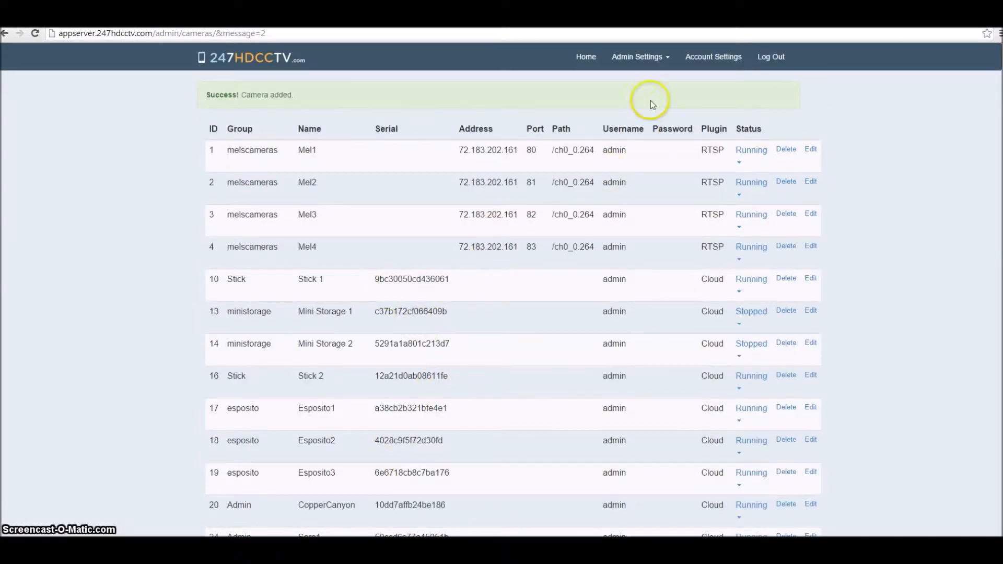
{"action": "left_click", "coordinate": [666, 60]}
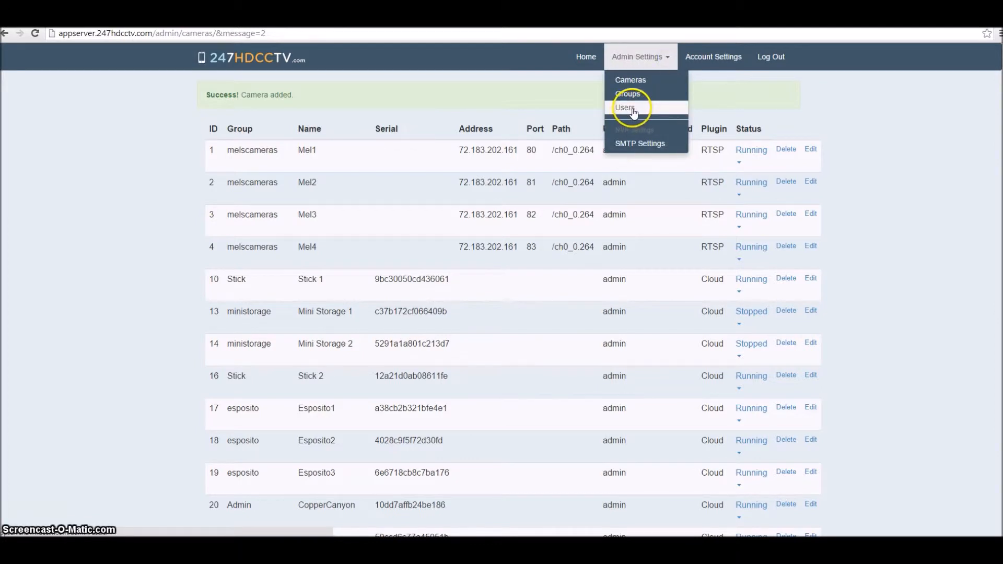
On the Users page, enter username demo, a password, and group demo
{"action": "left_click", "coordinate": [628, 111]}
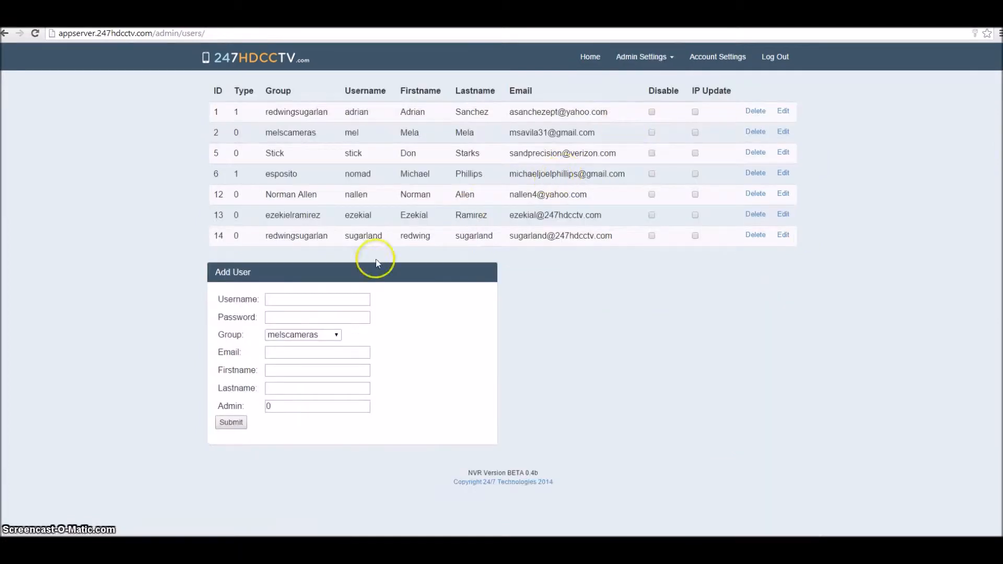
{"action": "left_click", "coordinate": [315, 296]}
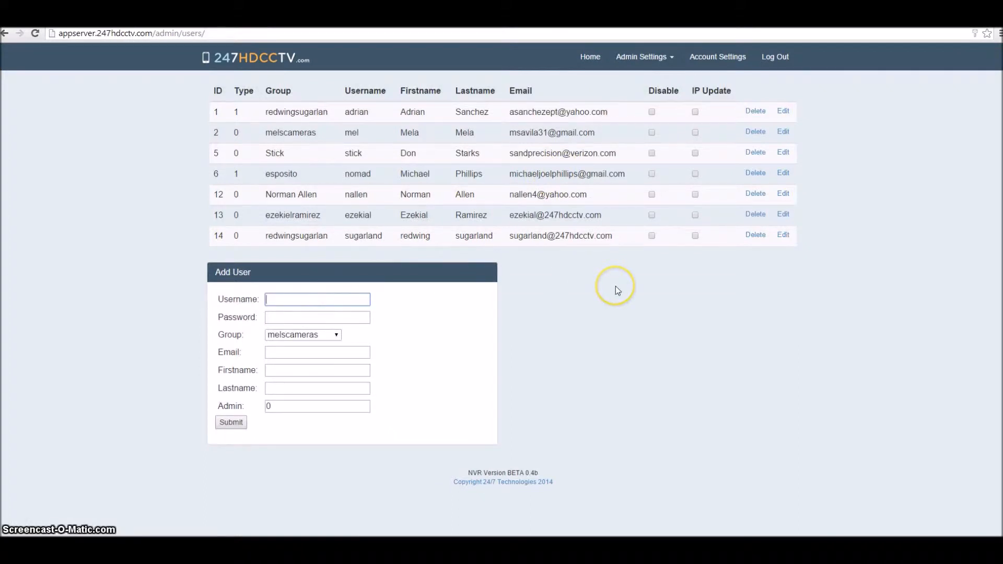
{"action": "type", "text": "demo"}
{"action": "key", "text": "Tab"}
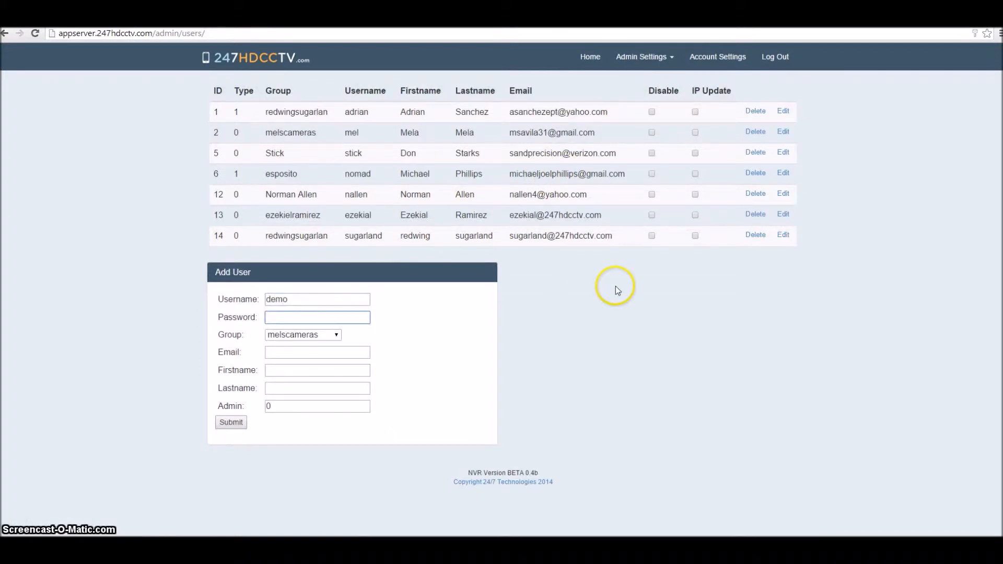
{"action": "type", "text": "demo"}
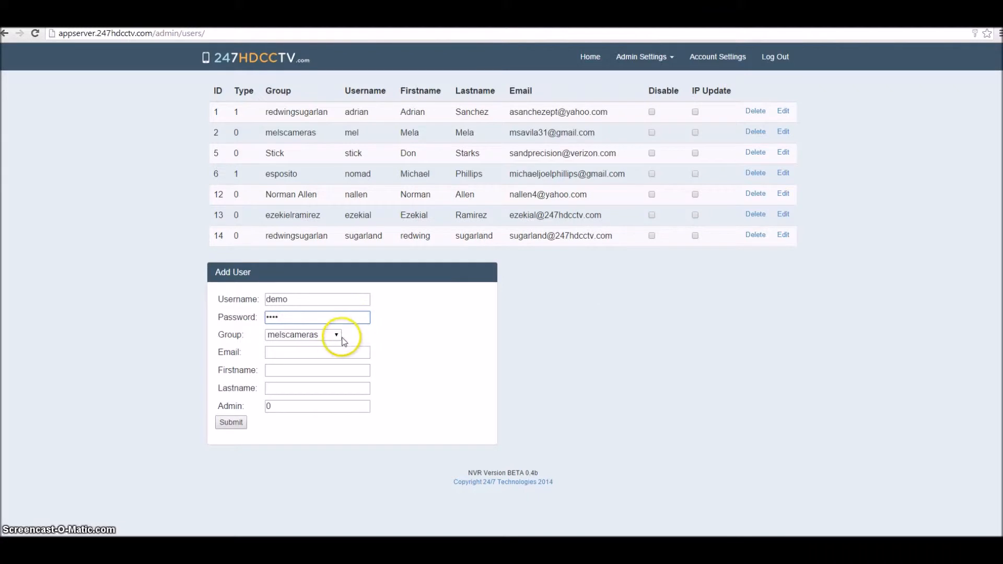
{"action": "left_click", "coordinate": [336, 334]}
{"action": "left_click", "coordinate": [313, 321]}
Fill in the user's e-mail, names 'client name' and 'client last name', admin level 0, and save
{"action": "left_click", "coordinate": [299, 352]}
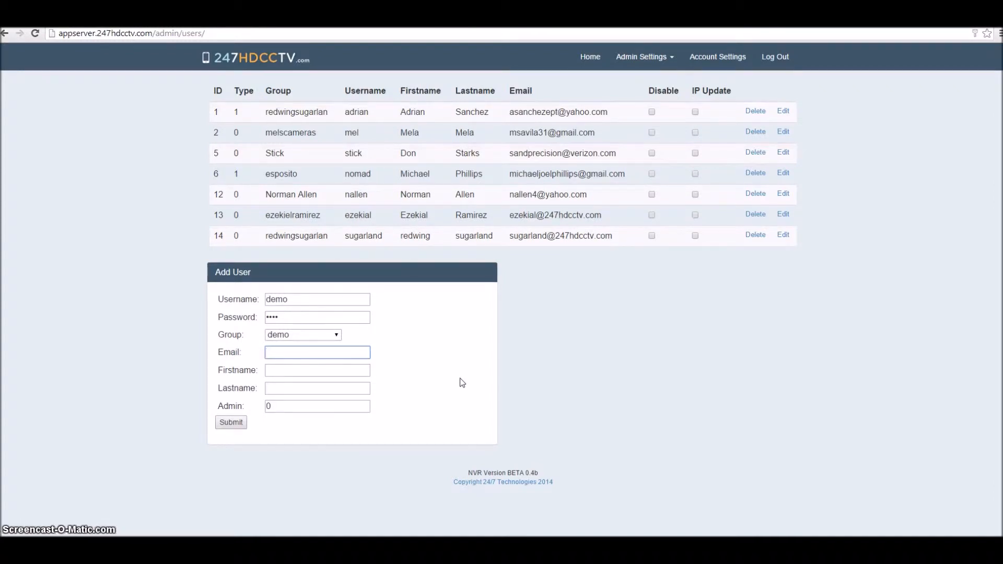
{"action": "type", "text": "demo"}
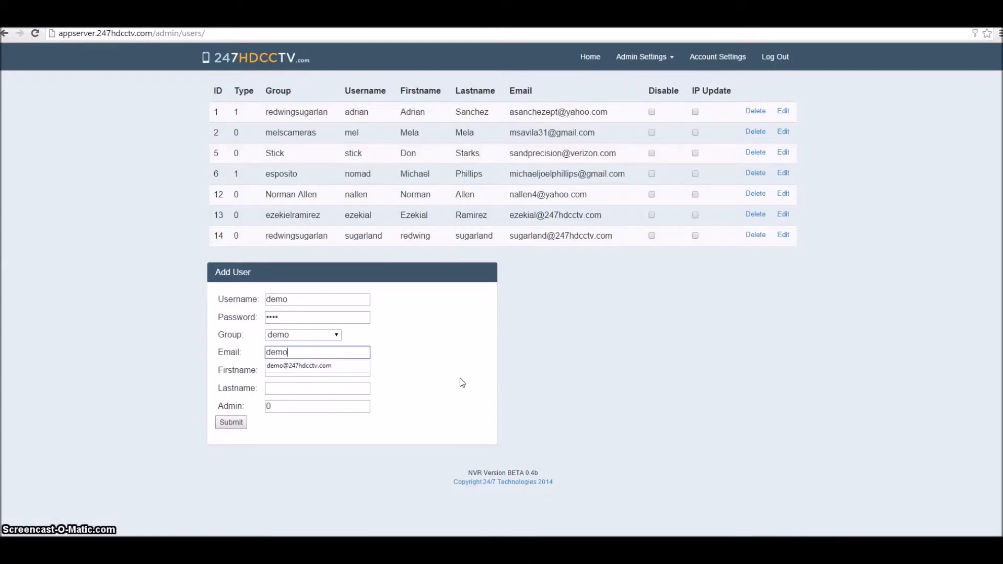
{"action": "key", "text": "Down"}
{"action": "key", "text": "Tab"}
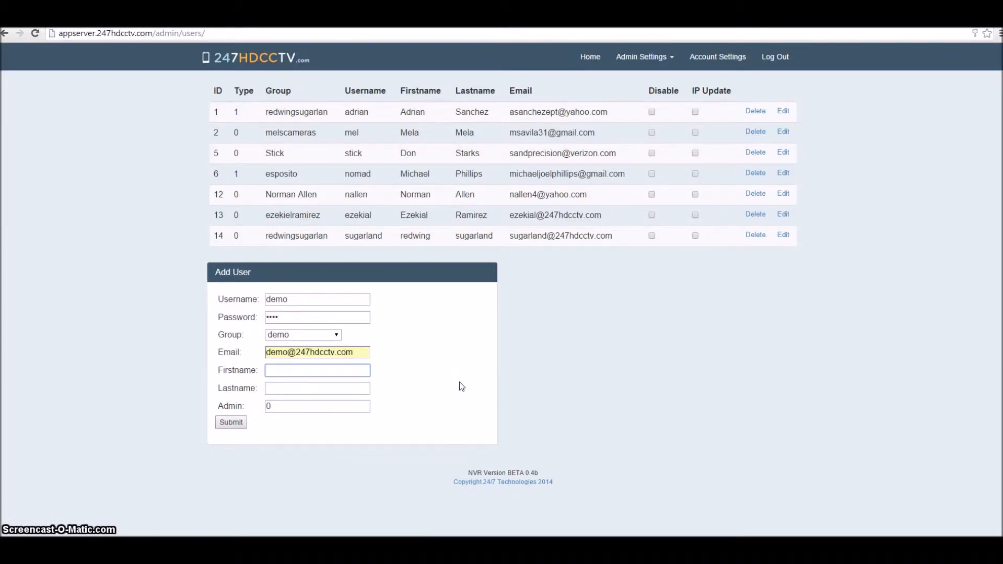
{"action": "type", "text": "client name"}
{"action": "key", "text": "Tab"}
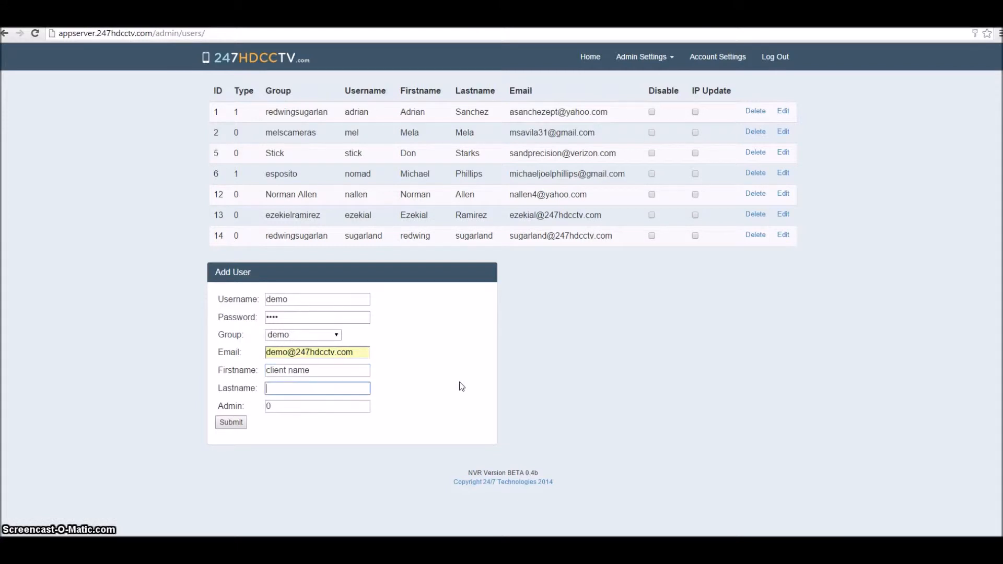
{"action": "type", "text": "client last name"}
{"action": "key", "text": "Tab"}
{"action": "left_click", "coordinate": [268, 407]}
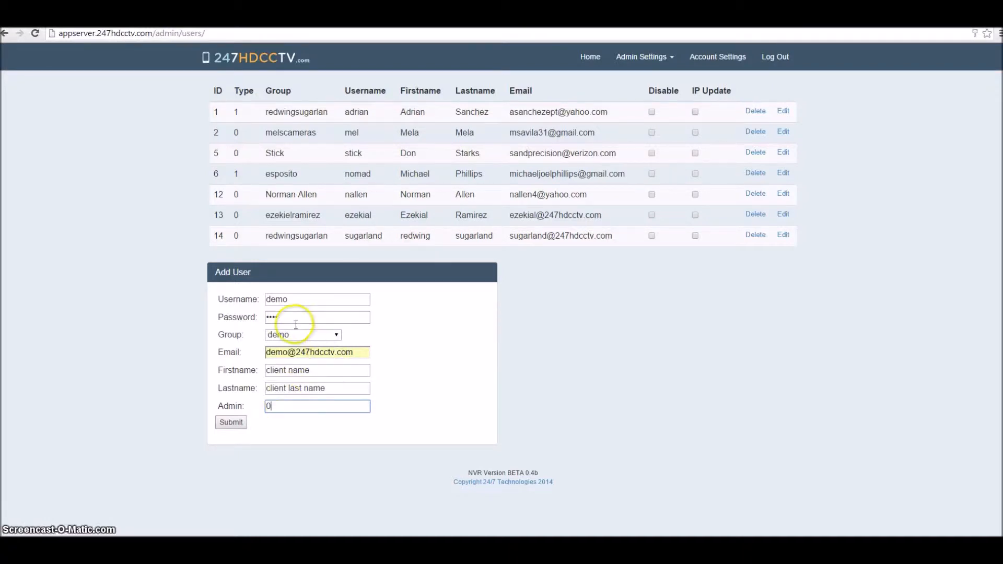
{"action": "left_click", "coordinate": [230, 422]}
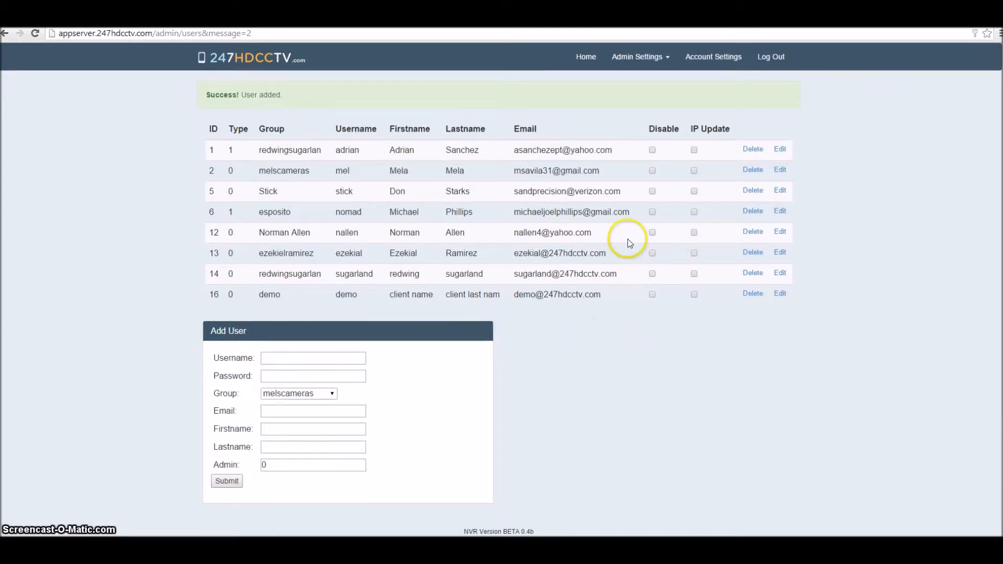
Log out and sign back in as user demo with its password
{"action": "left_click", "coordinate": [771, 56]}
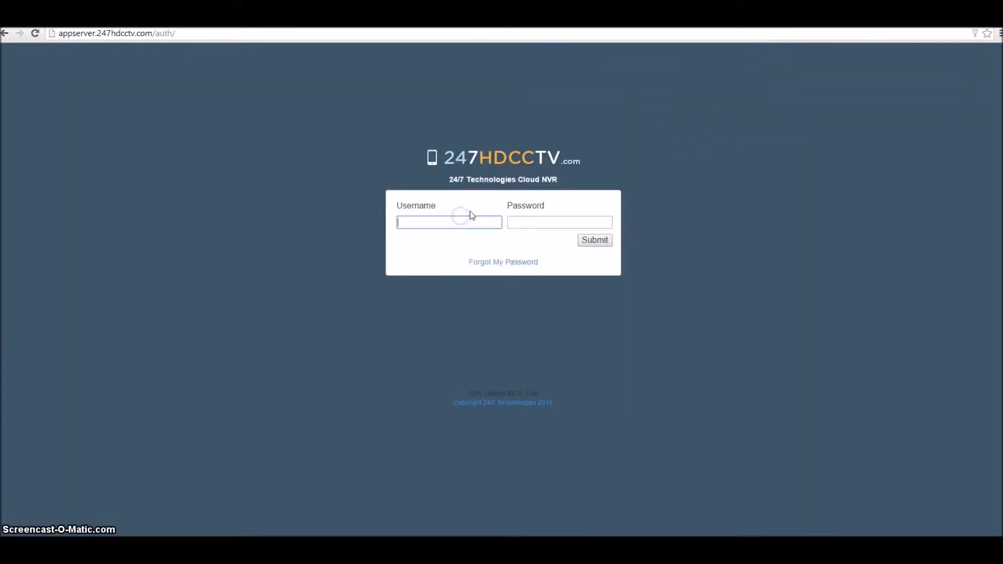
{"action": "type", "text": "demo"}
{"action": "key", "text": "Tab"}
{"action": "type", "text": "demo"}
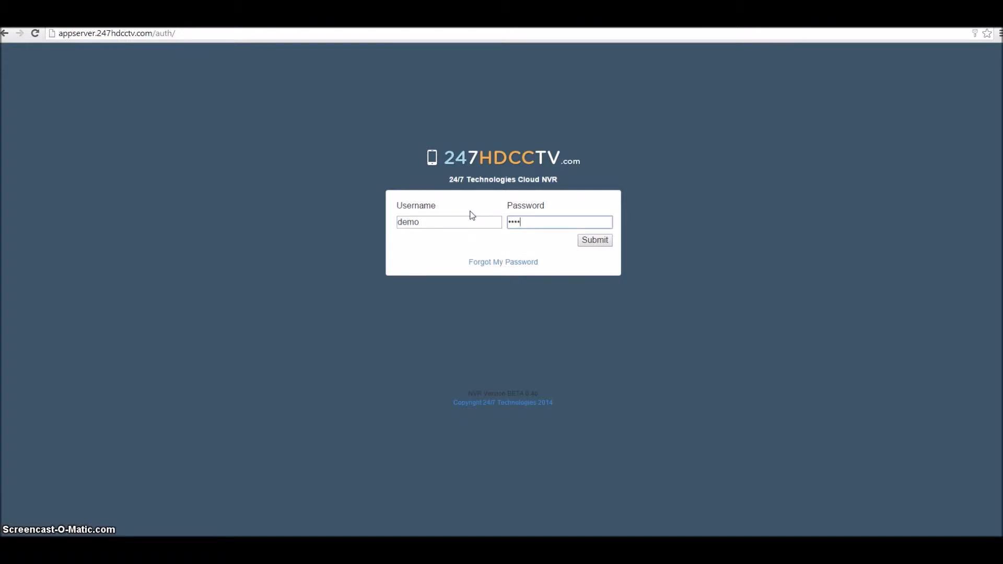
{"action": "left_click", "coordinate": [604, 246]}
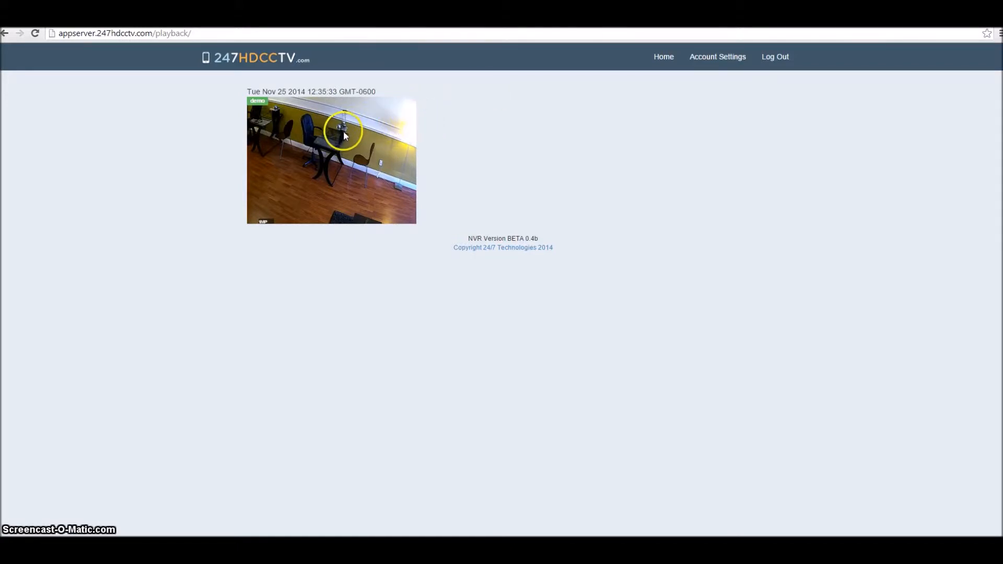
Open the demo camera's playback page and pick 11/25/2014 from the calendar
{"action": "left_click", "coordinate": [321, 135]}
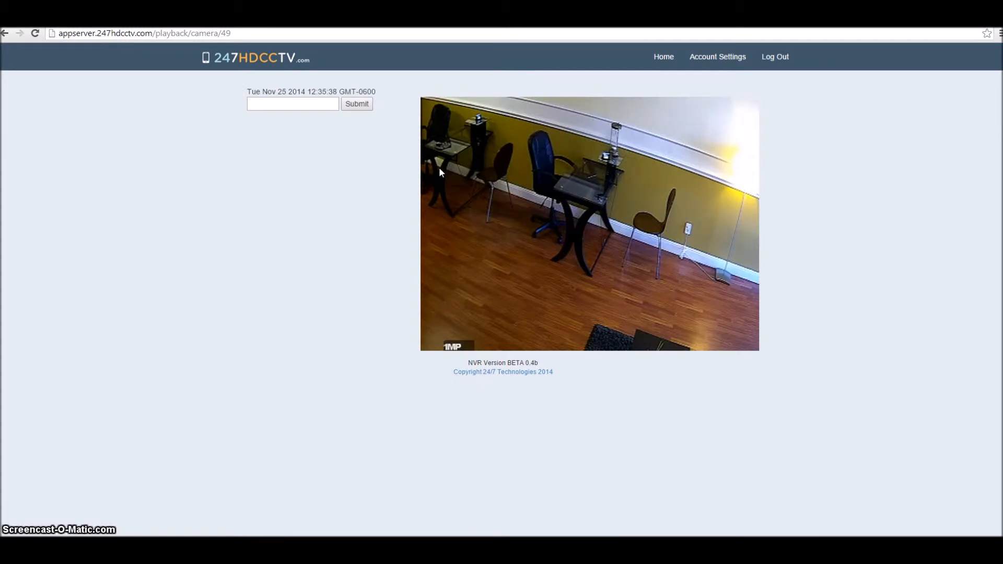
{"action": "left_click", "coordinate": [304, 103]}
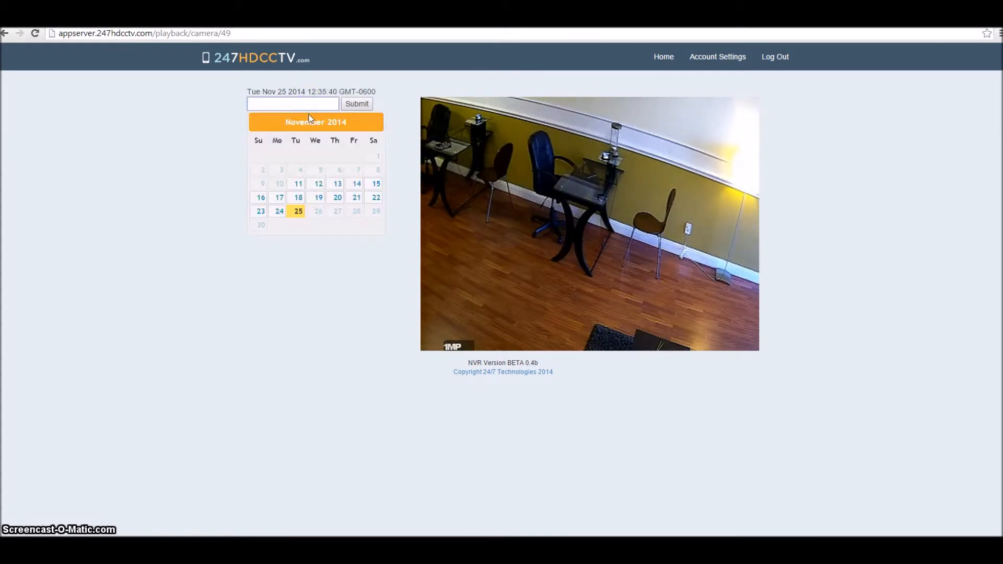
{"action": "left_click", "coordinate": [297, 211]}
{"action": "left_click", "coordinate": [284, 104]}
Search the demo camera's 11/25/2014 recordings, then open the warehouse camera's recordings
{"action": "left_click", "coordinate": [351, 107]}
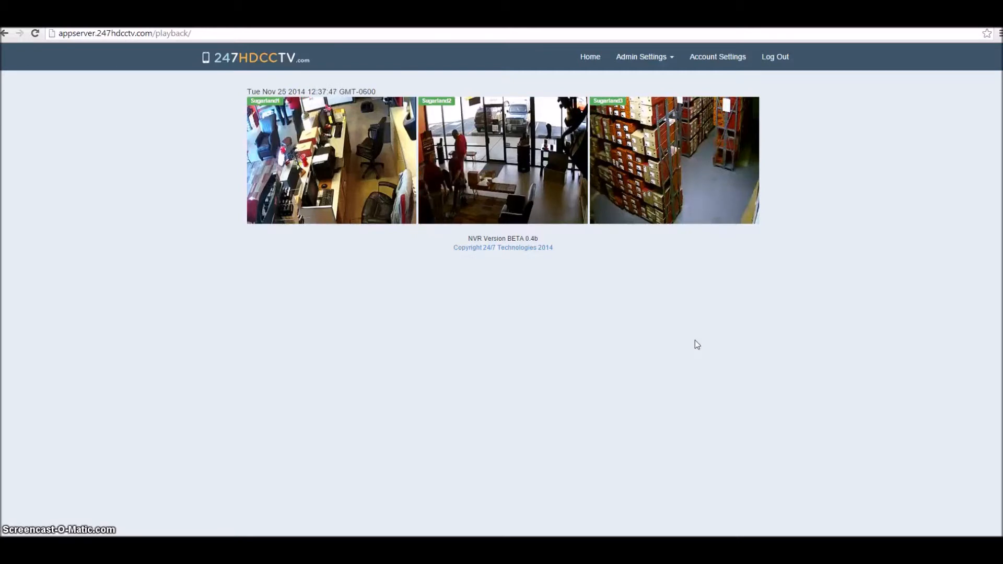
{"action": "left_click", "coordinate": [523, 178]}
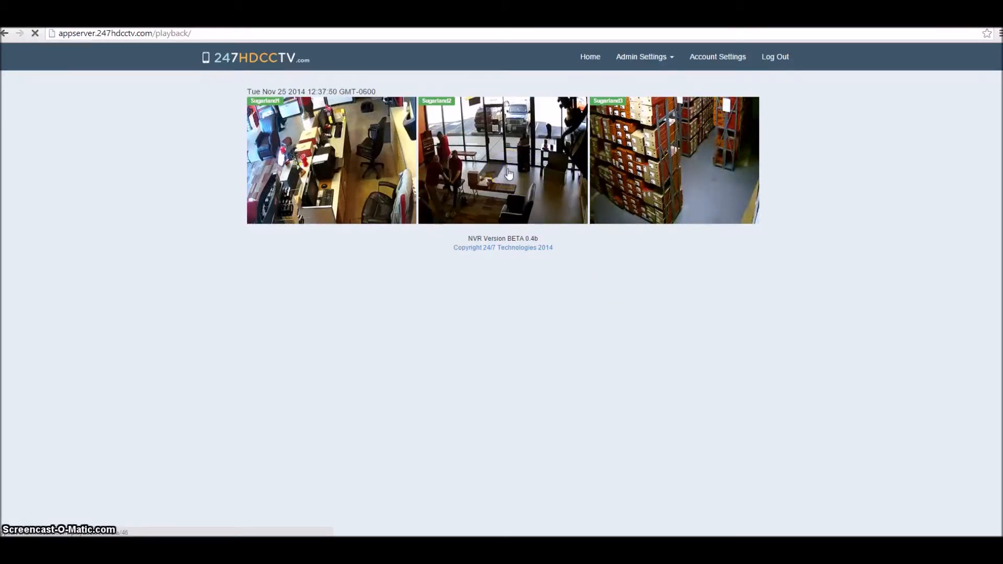
Play the 11/25/14 12:23:20 warehouse recording, then return Home to all three cameras
{"action": "left_click", "coordinate": [288, 201]}
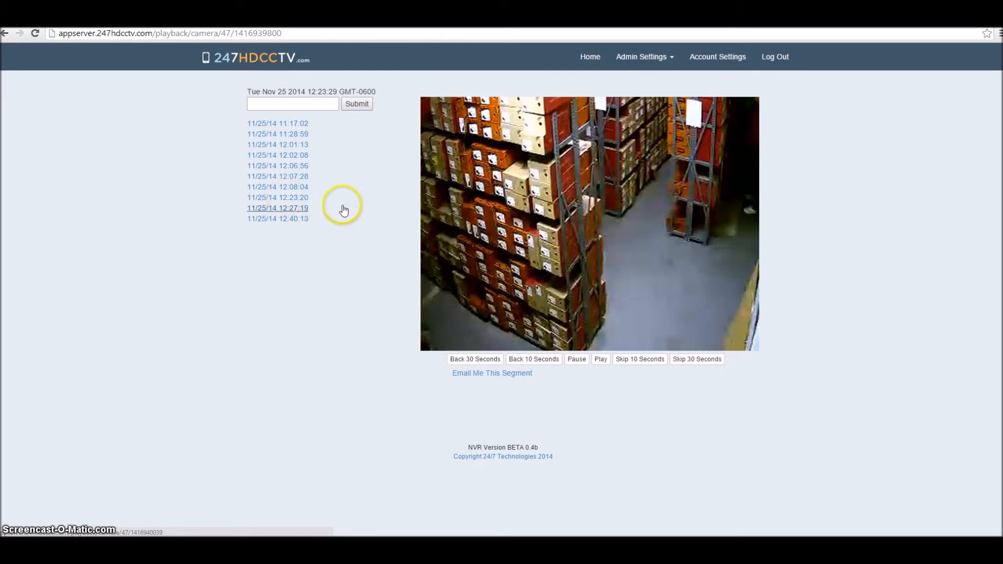
{"action": "left_click", "coordinate": [296, 198]}
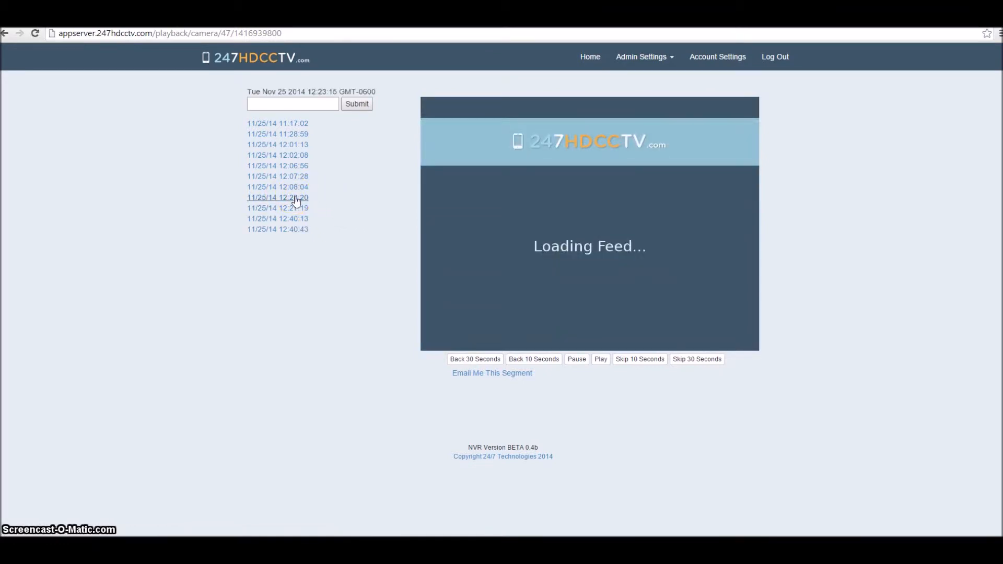
{"action": "left_click", "coordinate": [299, 199]}
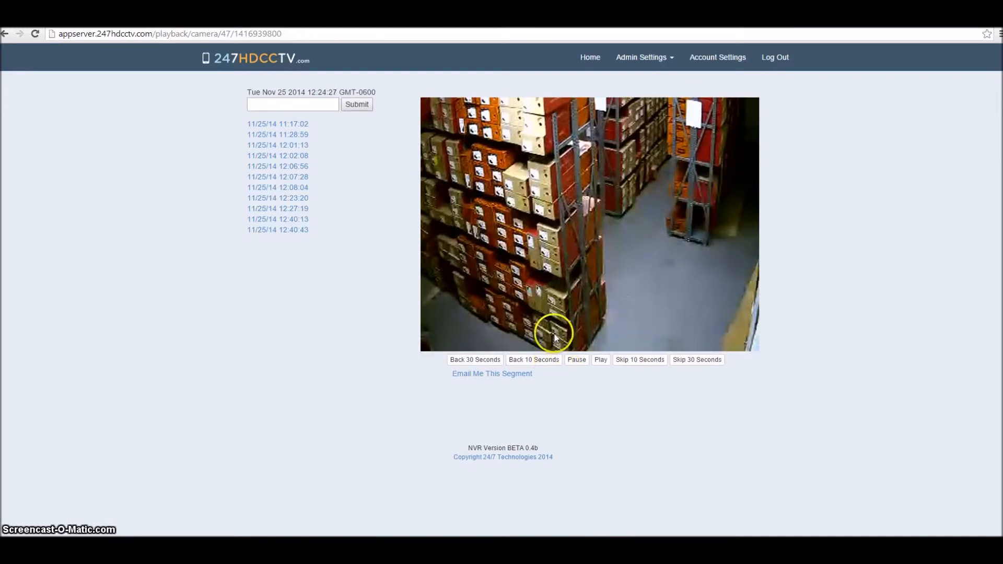
{"action": "left_click", "coordinate": [590, 57]}
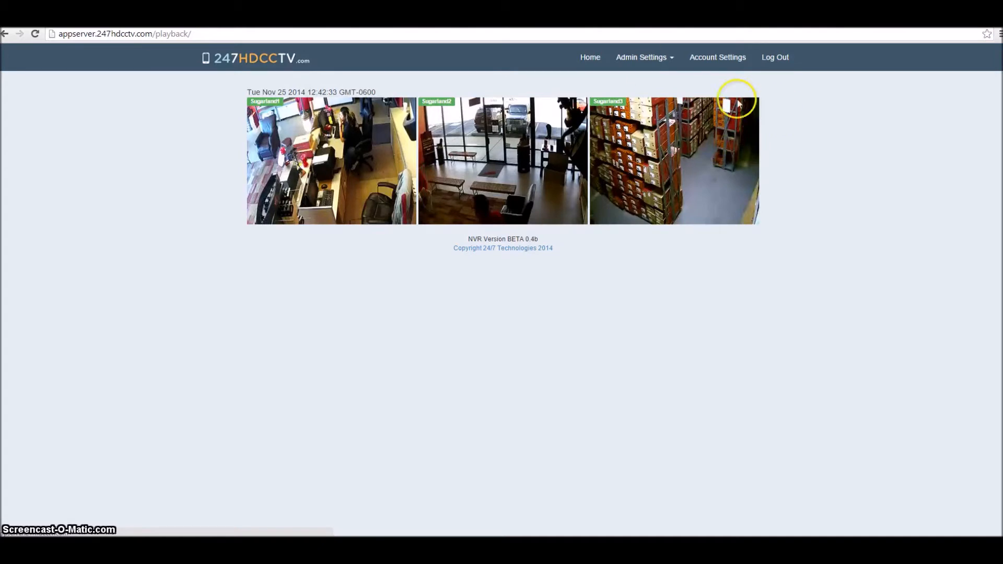
Sign out to the empty Cloud NVR login page and select the browser's current URL
{"action": "left_click", "coordinate": [777, 58]}
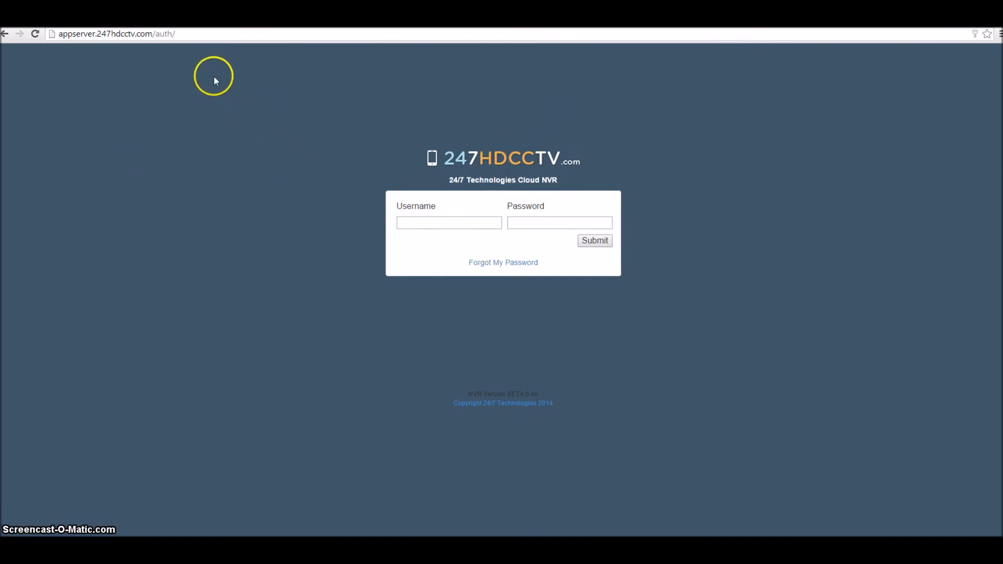
{"action": "left_click", "coordinate": [152, 34]}
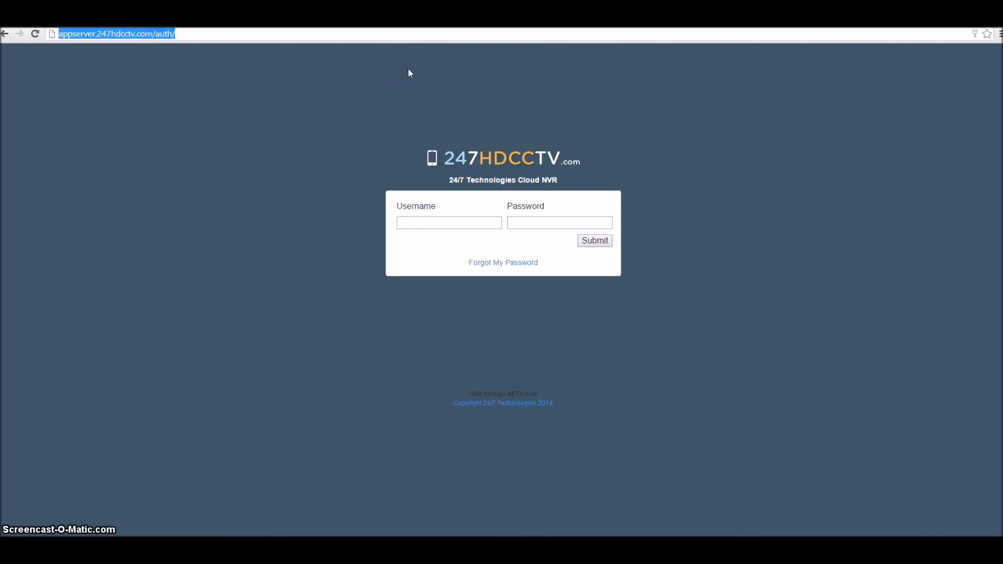
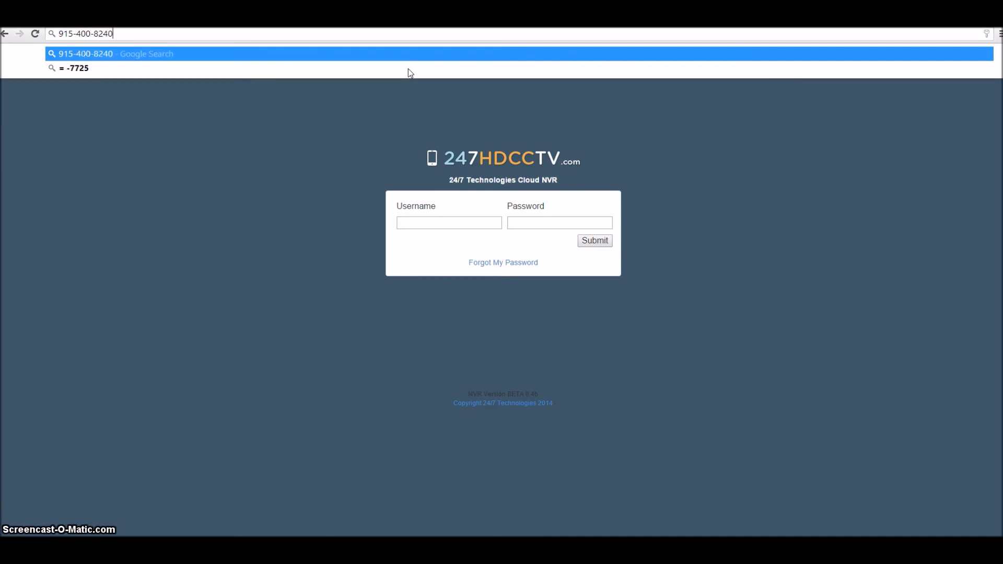
{"action": "key", "text": "ctrl+a"}
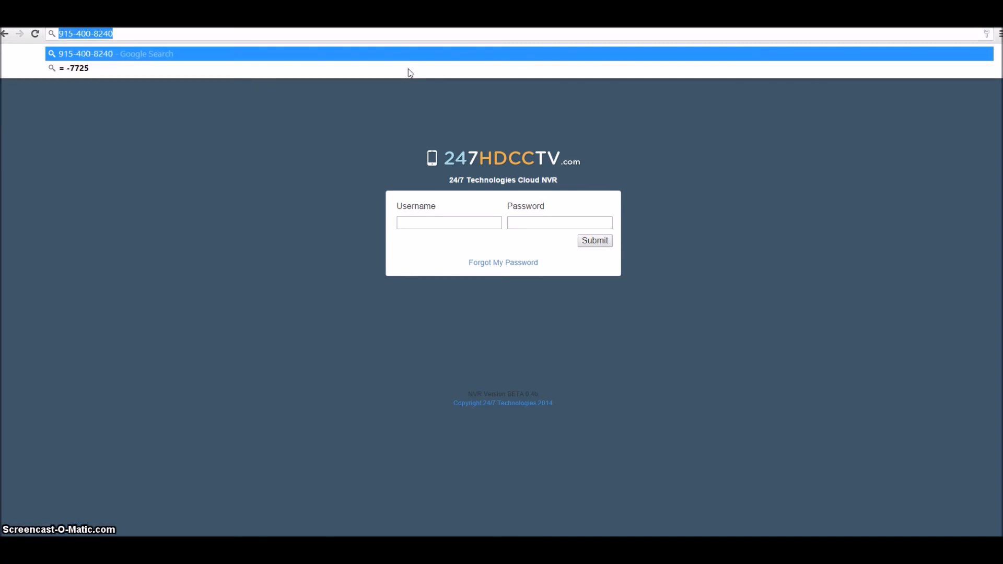
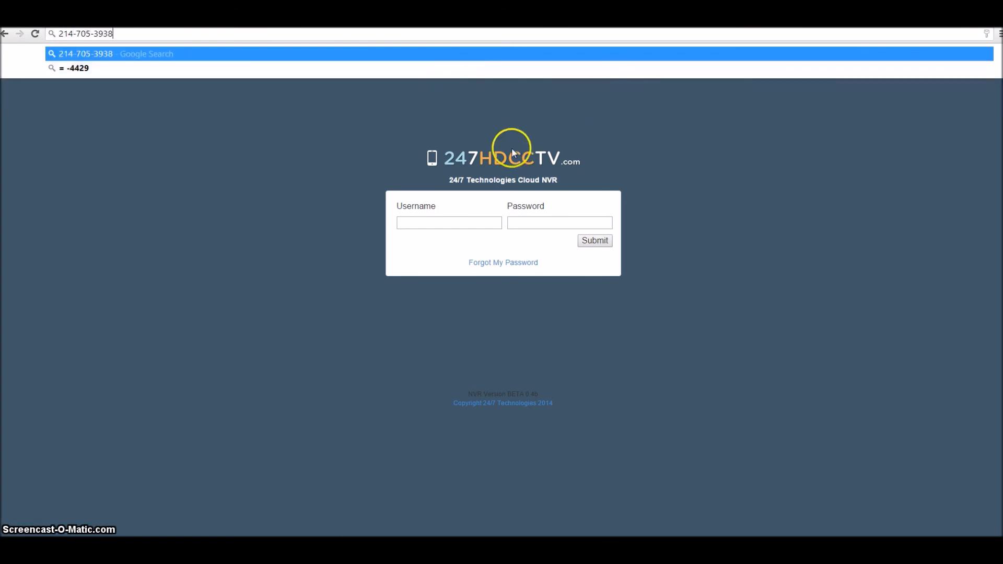
{"action": "left_click", "coordinate": [456, 171]}
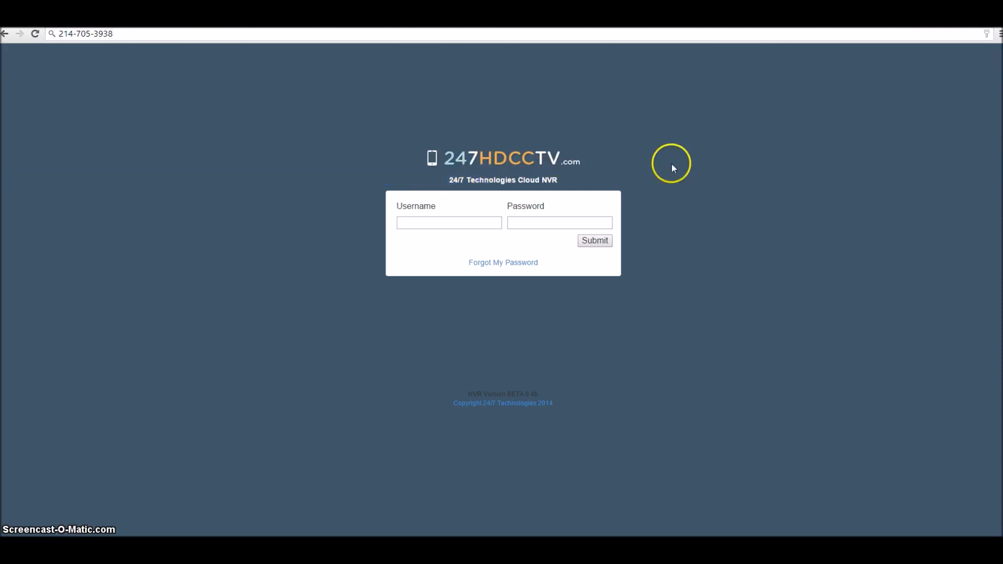